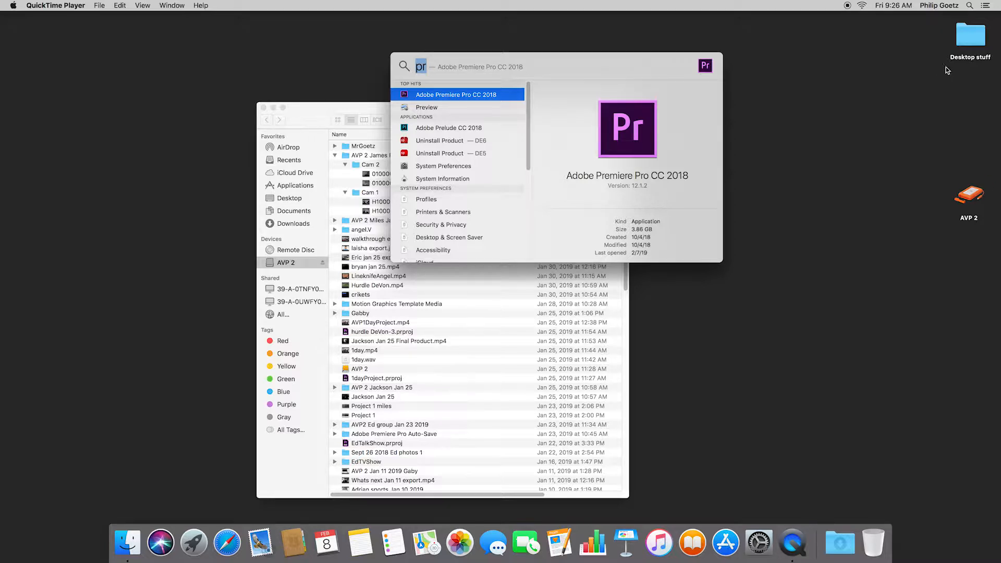
Step: Launch Adobe Premiere Pro CC 2018 through a system search for its name
click(969, 6)
click(969, 6)
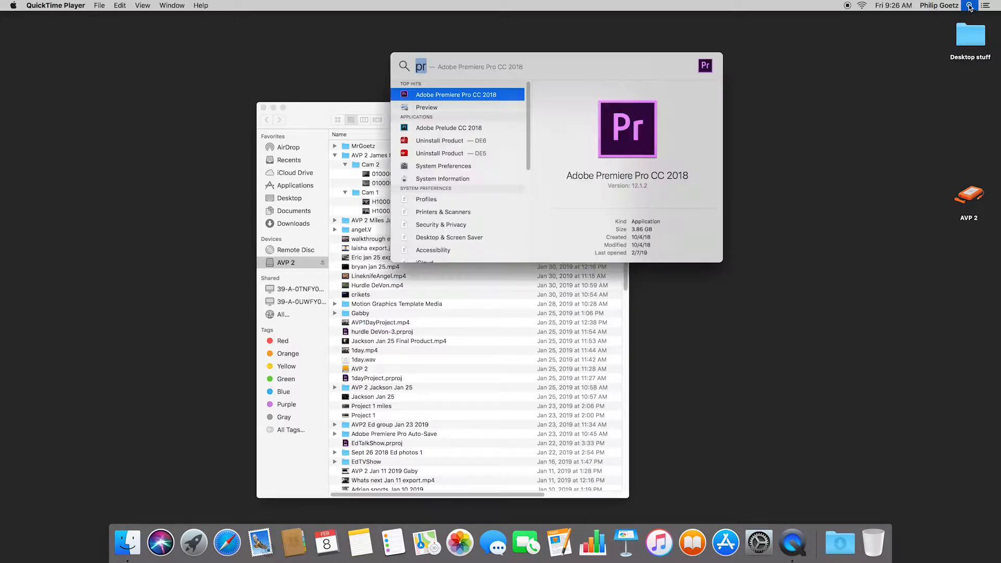
click(427, 66)
key(super+a)
click(406, 96)
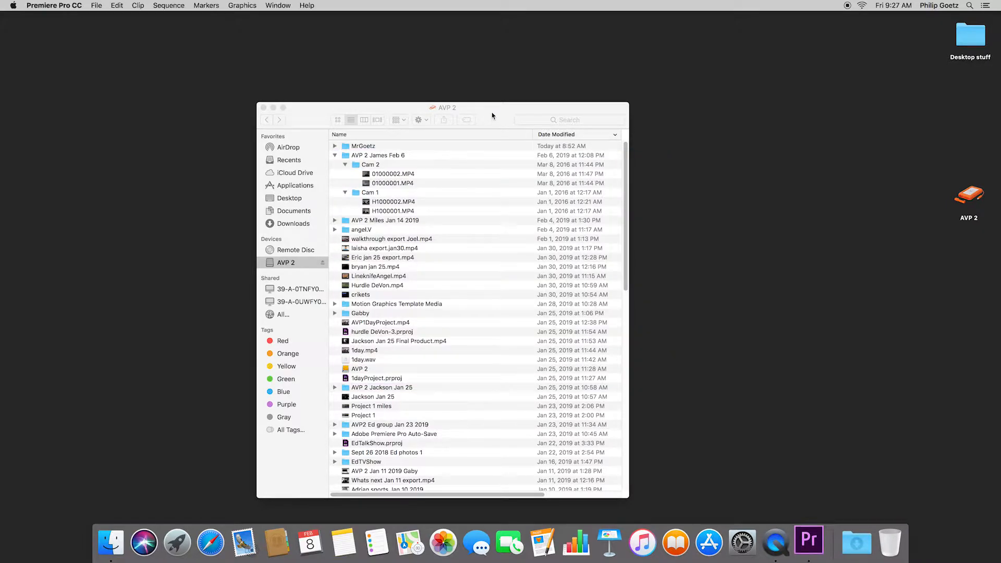
Step: Show the AVP 2 drive in Finder as a list sorted by date modified, newest first
click(256, 145)
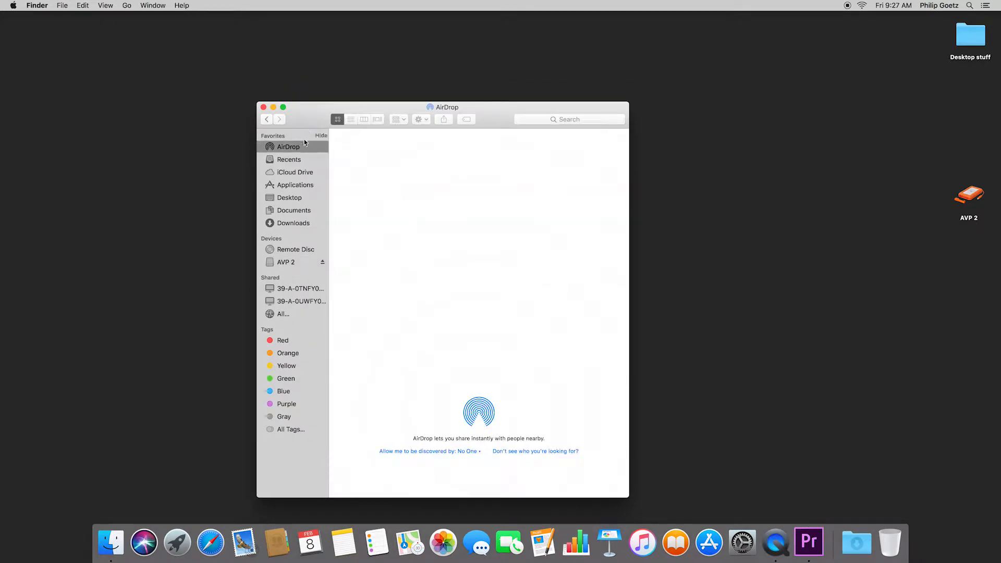
click(293, 262)
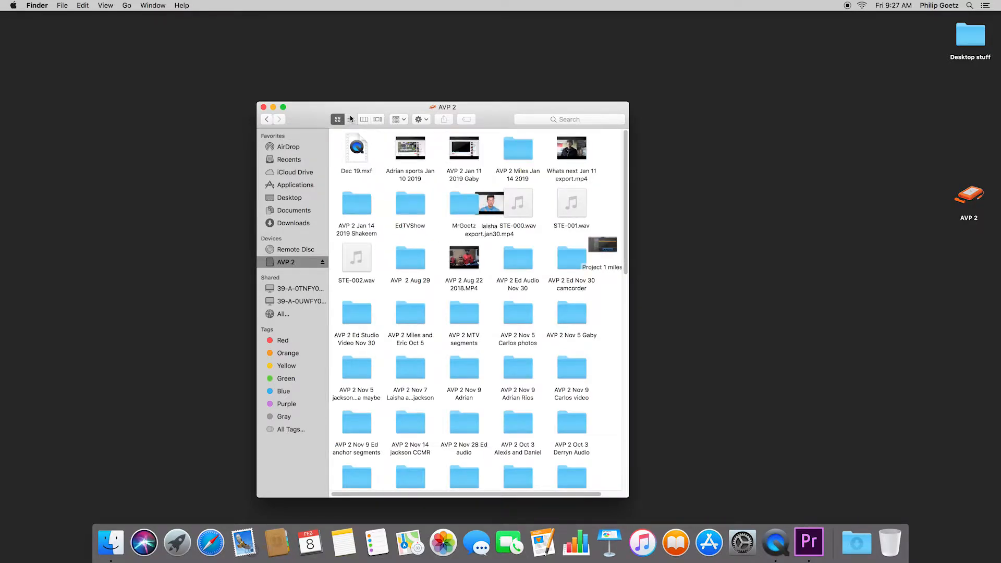
click(350, 120)
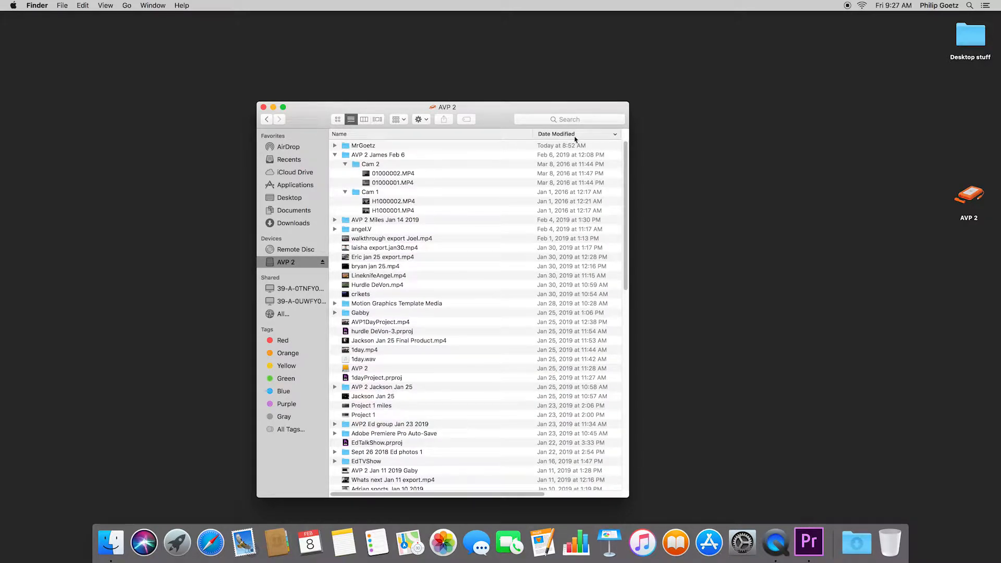
click(553, 135)
click(554, 135)
Step: Open the AVP 2 James Feb 6 folder to view its Cam 1 and Cam 2 footage, and shift its window aside
click(335, 155)
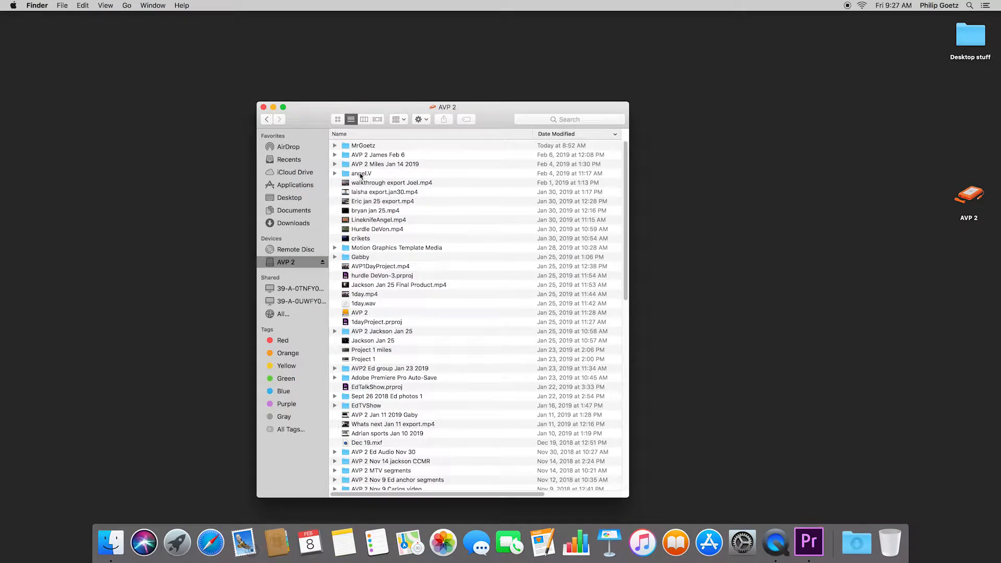
click(335, 155)
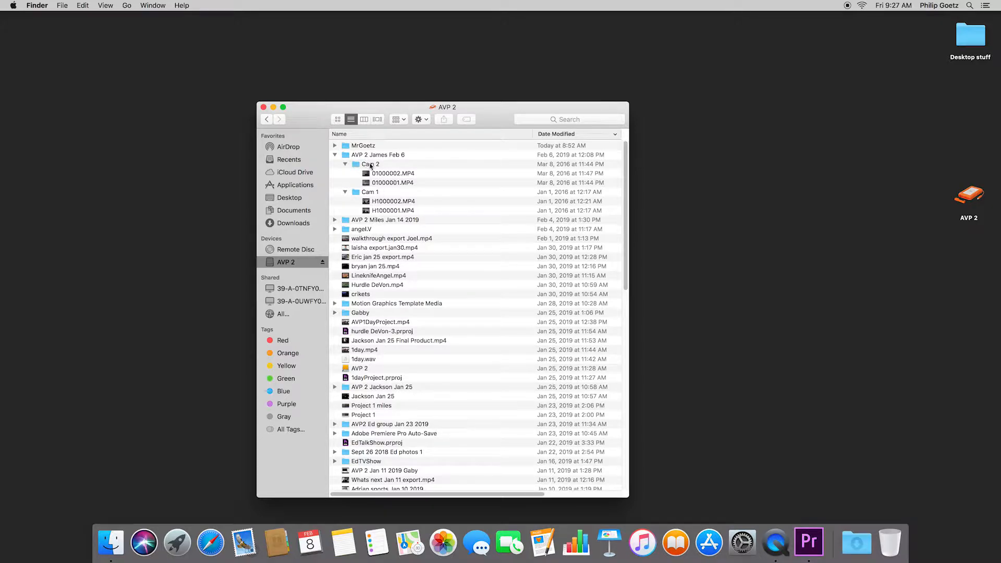
double_click(347, 156)
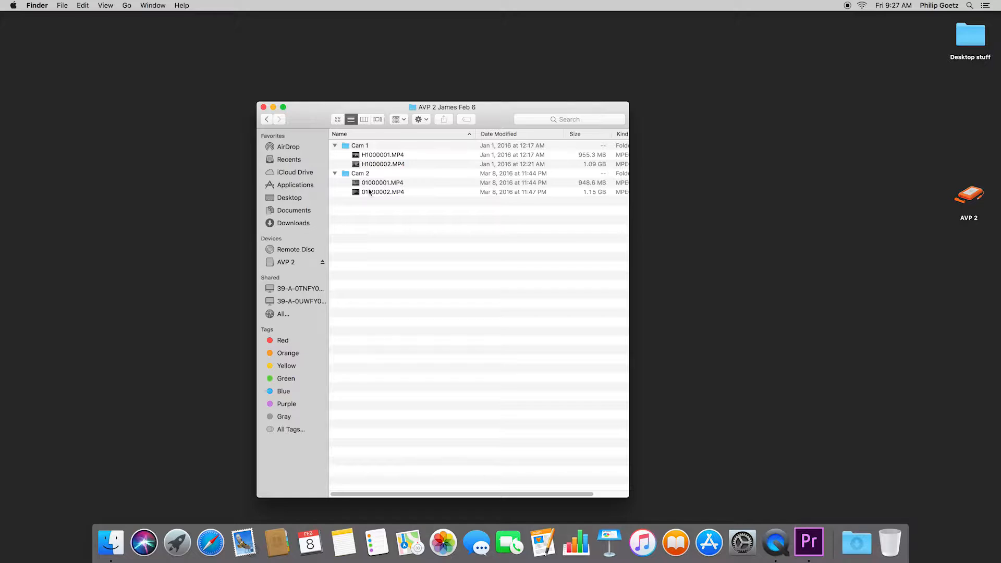
drag(313, 114, 475, 102)
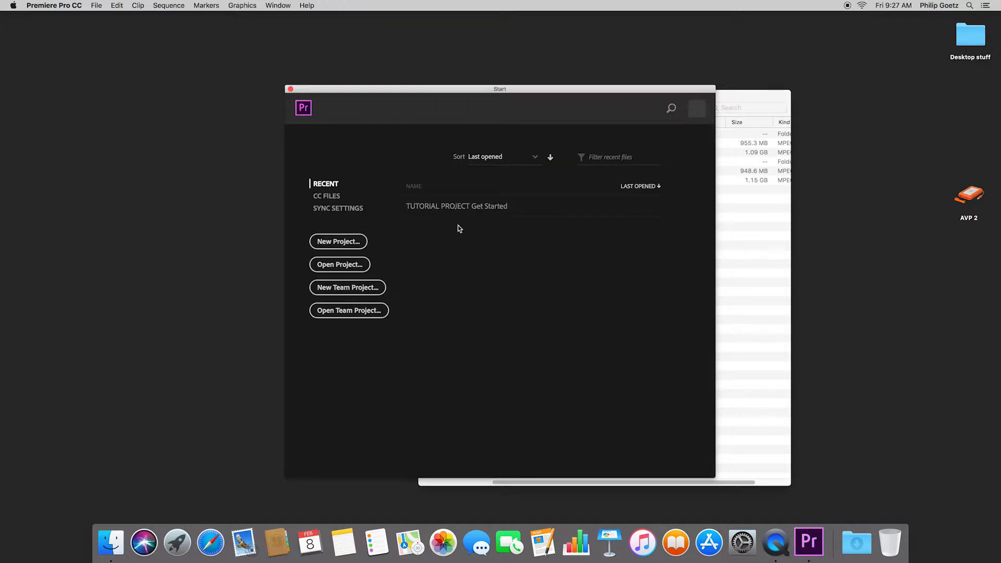
Step: Start a new Premiere Pro project named "James Feb 6" and browse for its save location
click(345, 243)
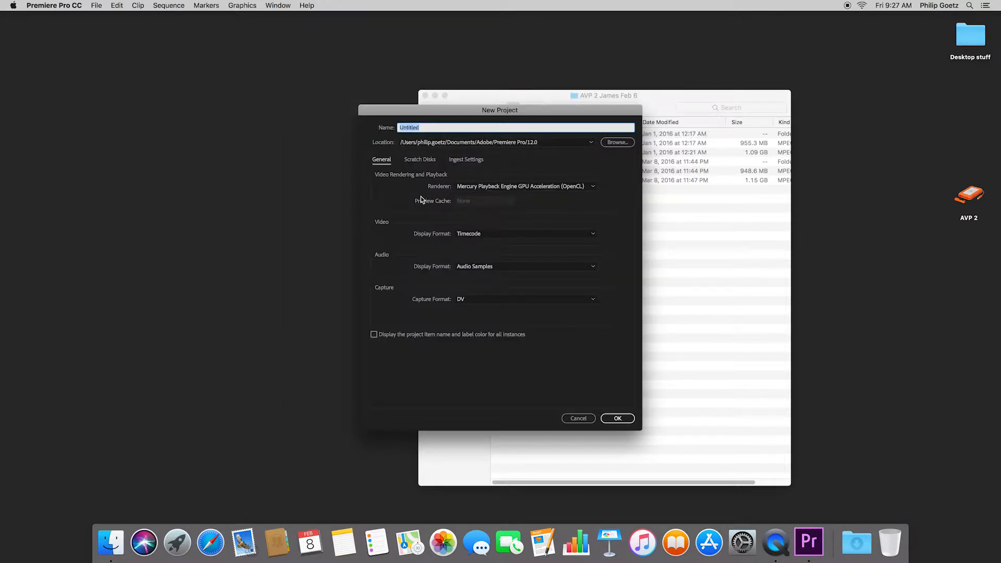
text(James Feb 6)
click(512, 142)
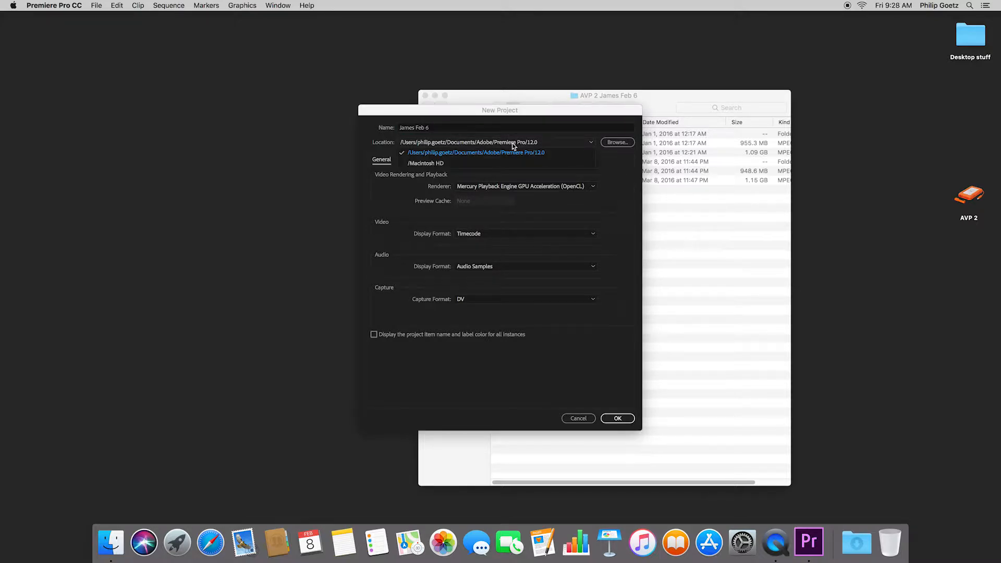
click(616, 143)
click(616, 143)
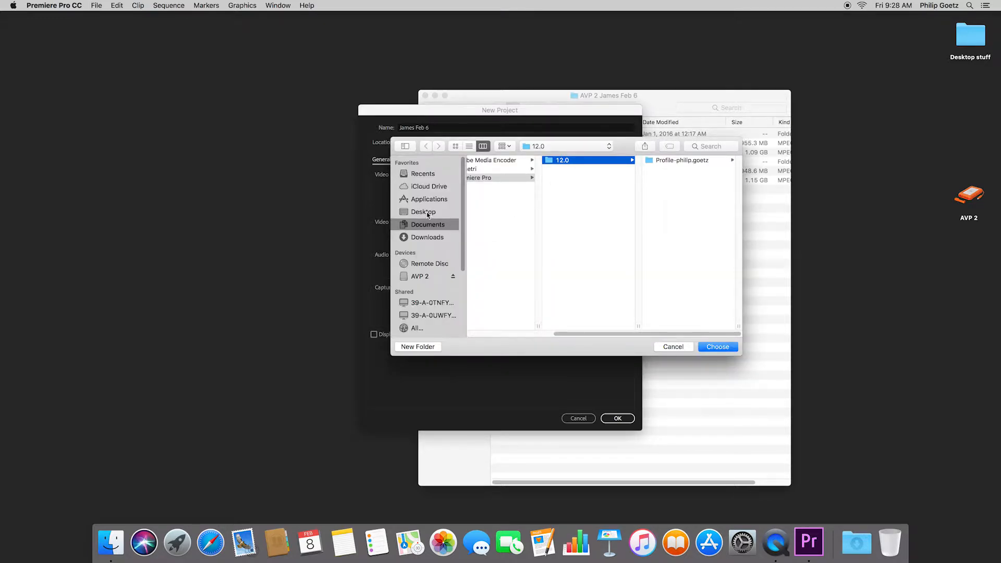
Step: Set the project location to the AVP 2 James Feb 6 folder on the AVP 2 drive and create the project
click(426, 212)
click(420, 277)
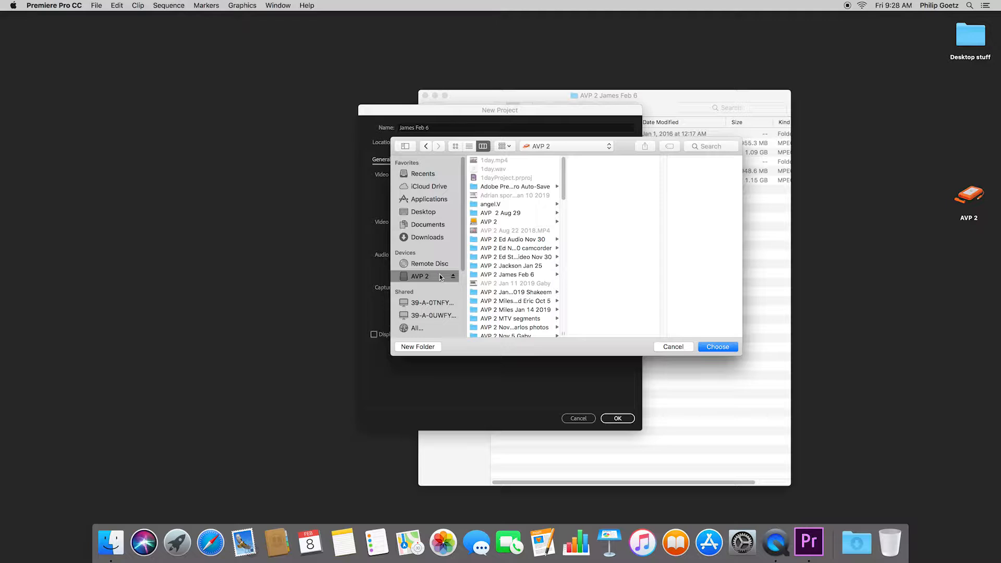
click(470, 147)
click(657, 160)
click(473, 182)
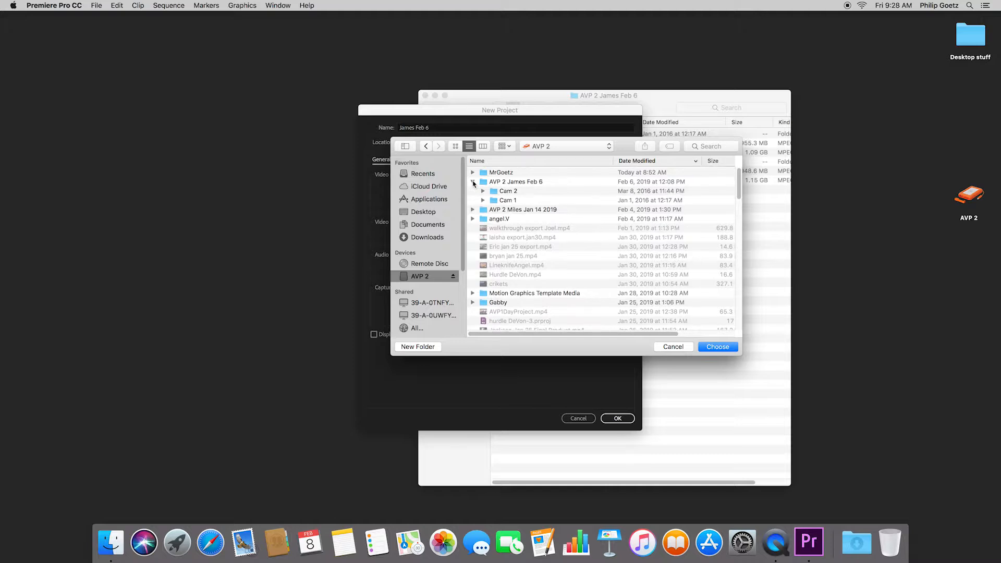
click(506, 183)
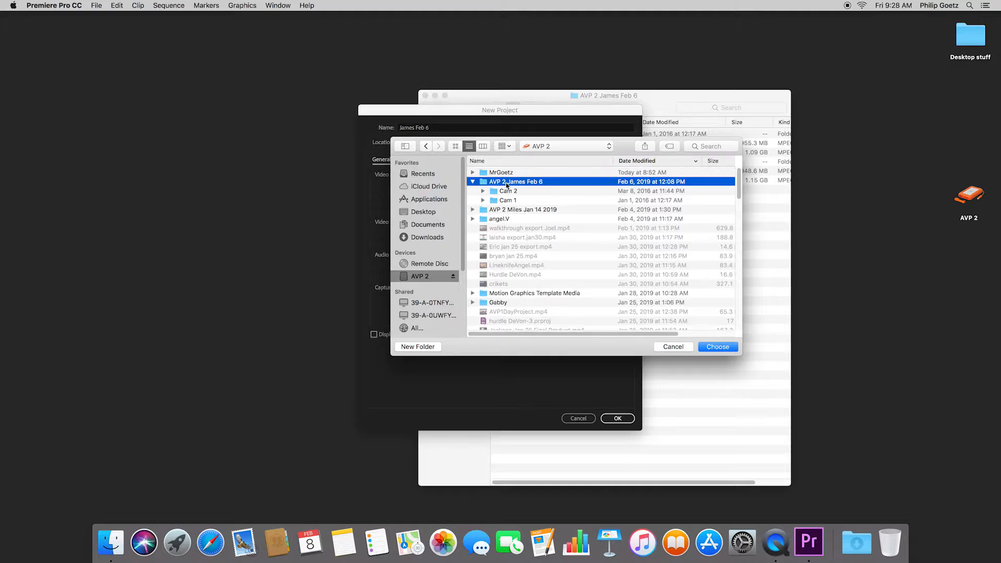
click(718, 347)
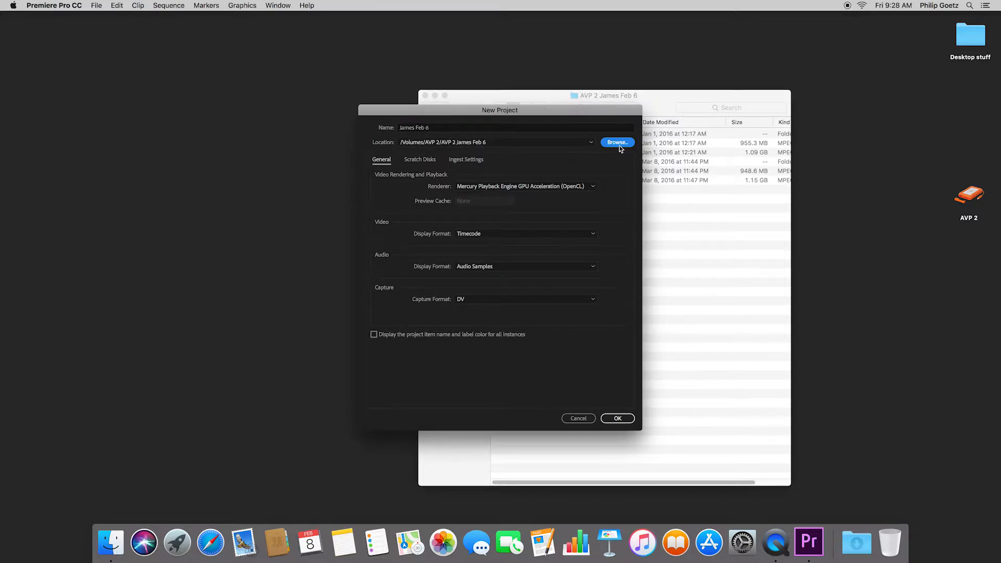
click(616, 419)
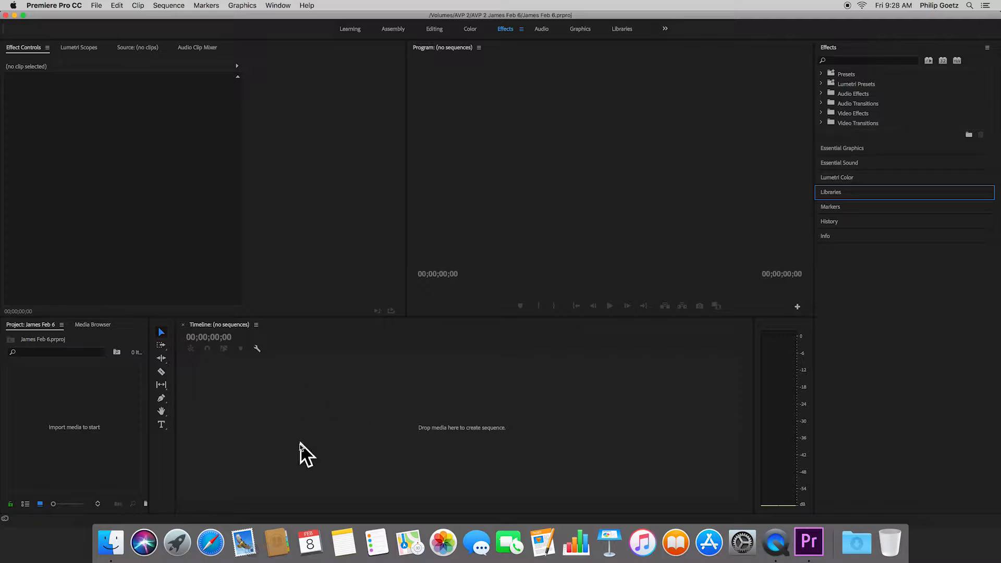
Step: Import the Cam 1 folder from AVP 2 James Feb 6 into the project
click(93, 4)
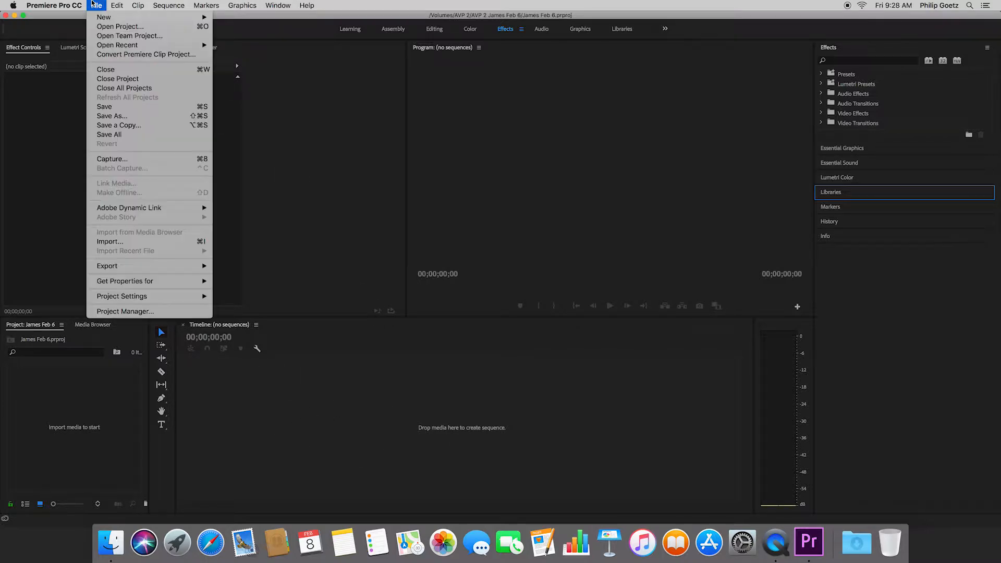
click(168, 244)
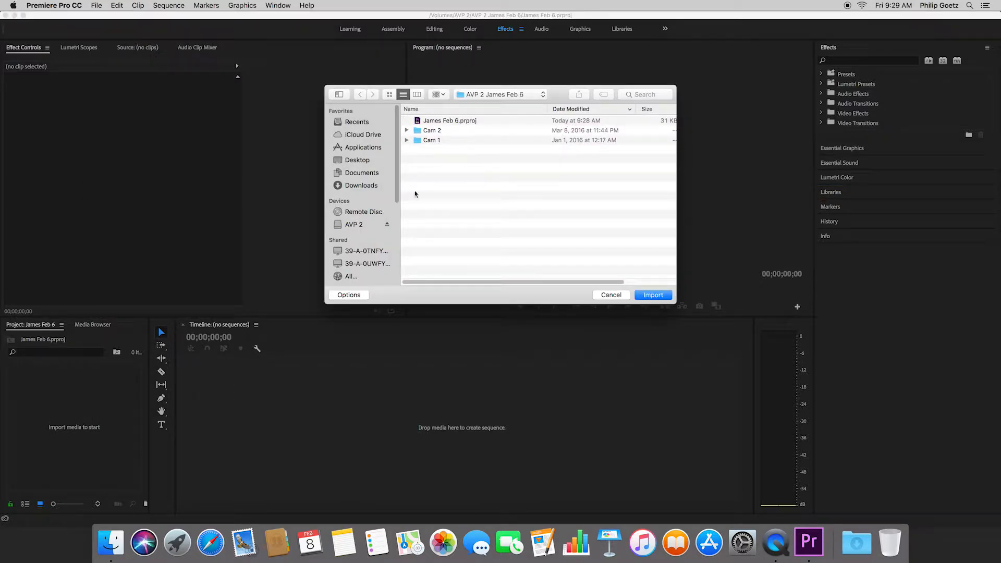
click(345, 225)
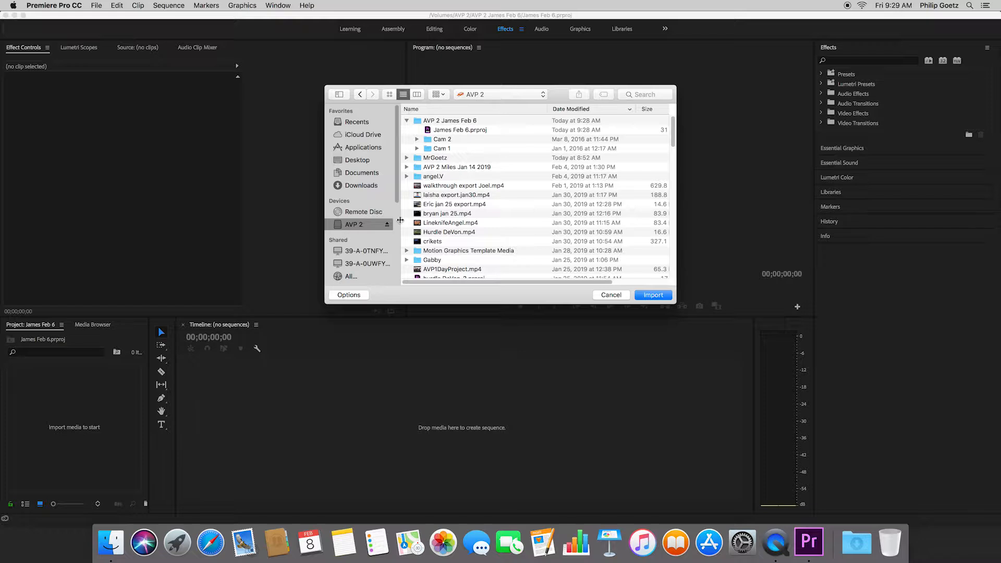
click(448, 149)
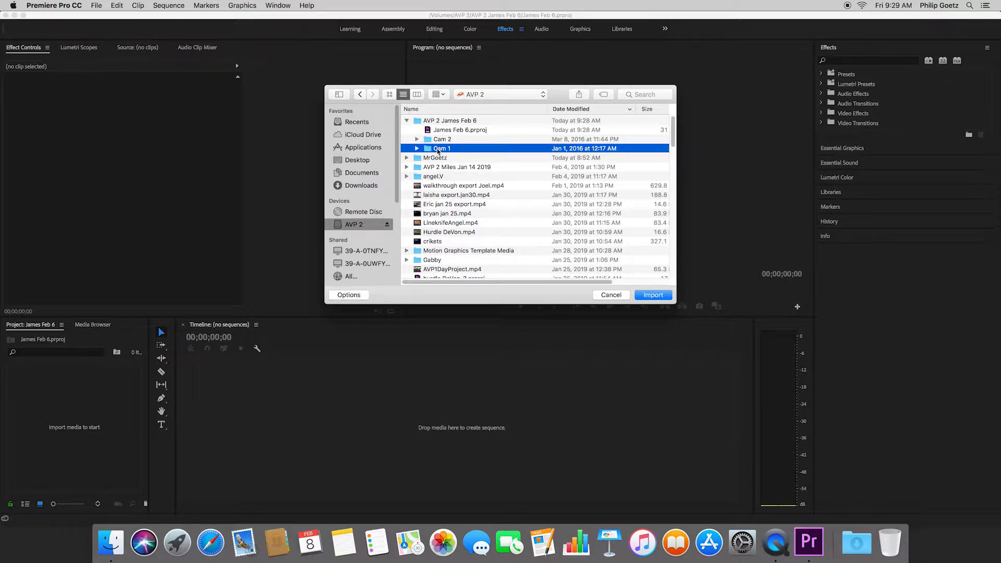
click(655, 297)
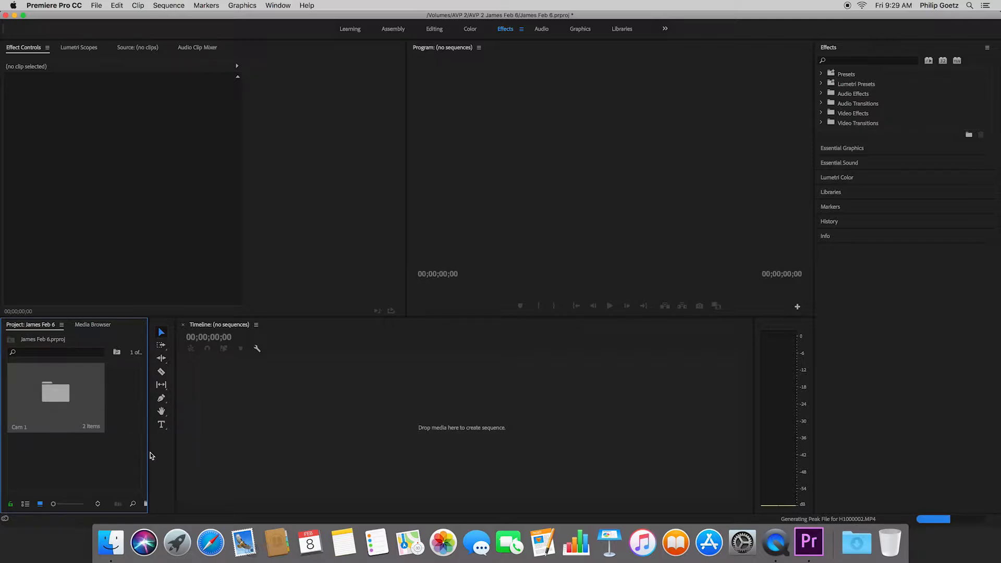
Step: Widen the project media area, view the clips inside the Cam 1 bin, and return to the project's root with nothing selected
drag(149, 452, 226, 453)
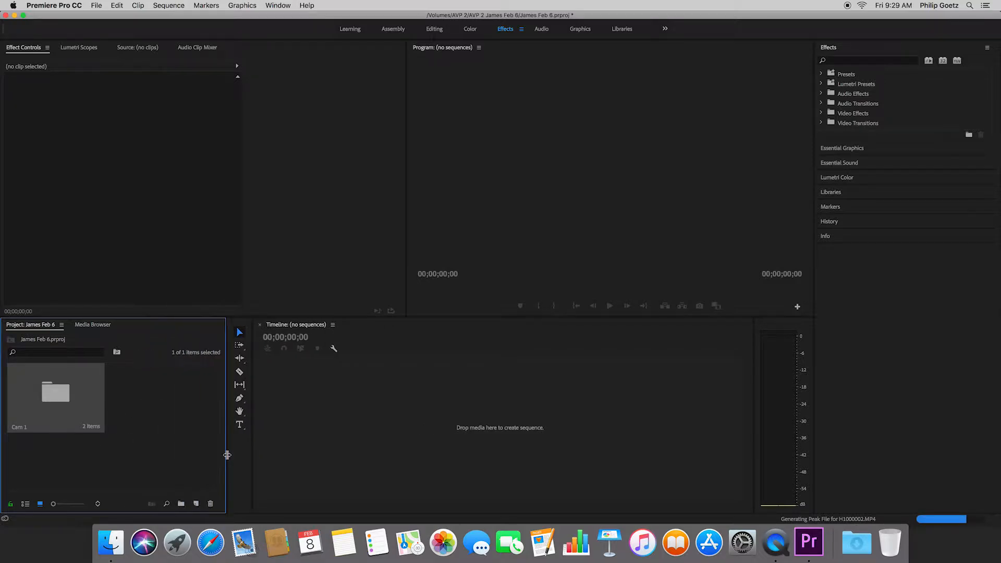
double_click(61, 395)
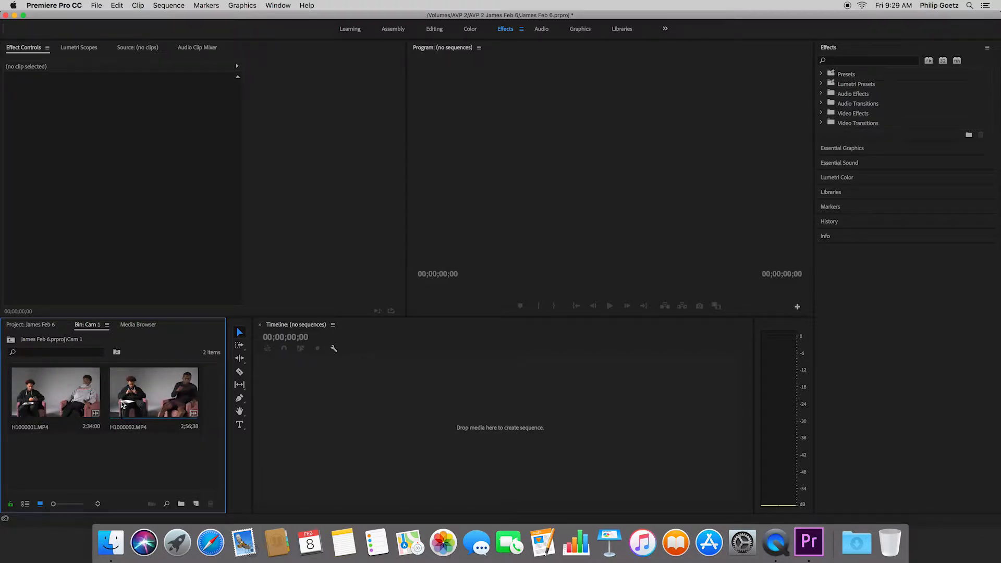
click(36, 329)
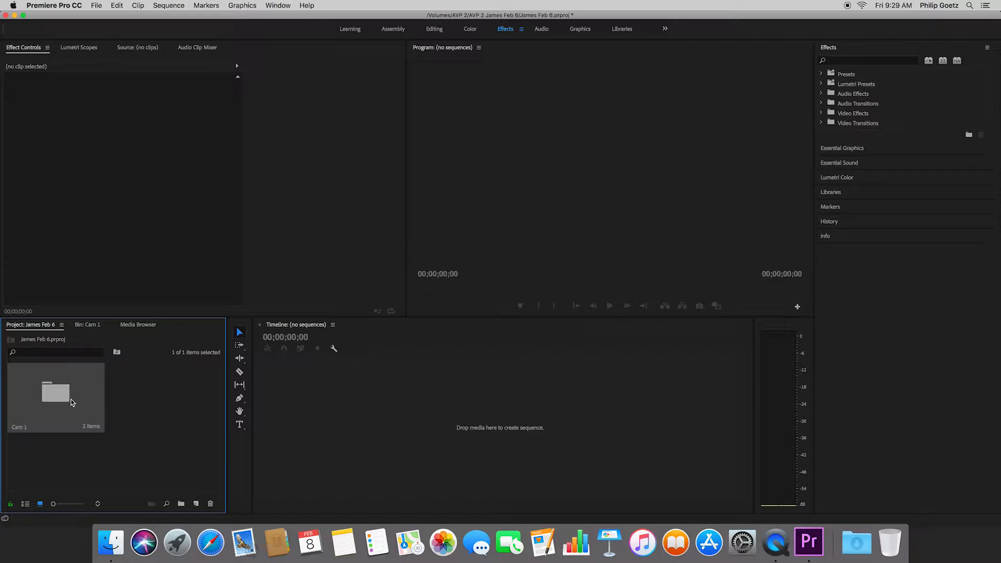
click(157, 408)
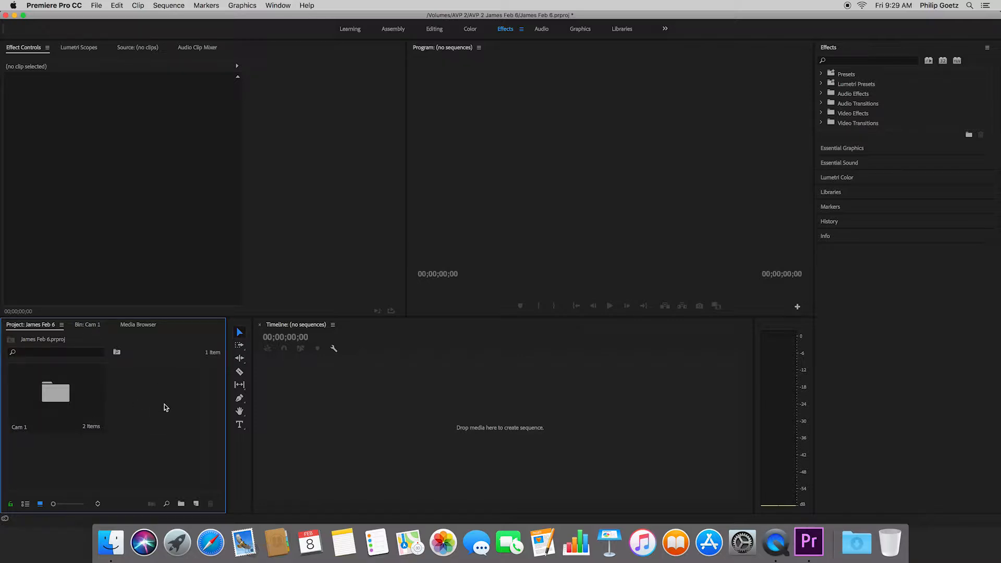
click(56, 397)
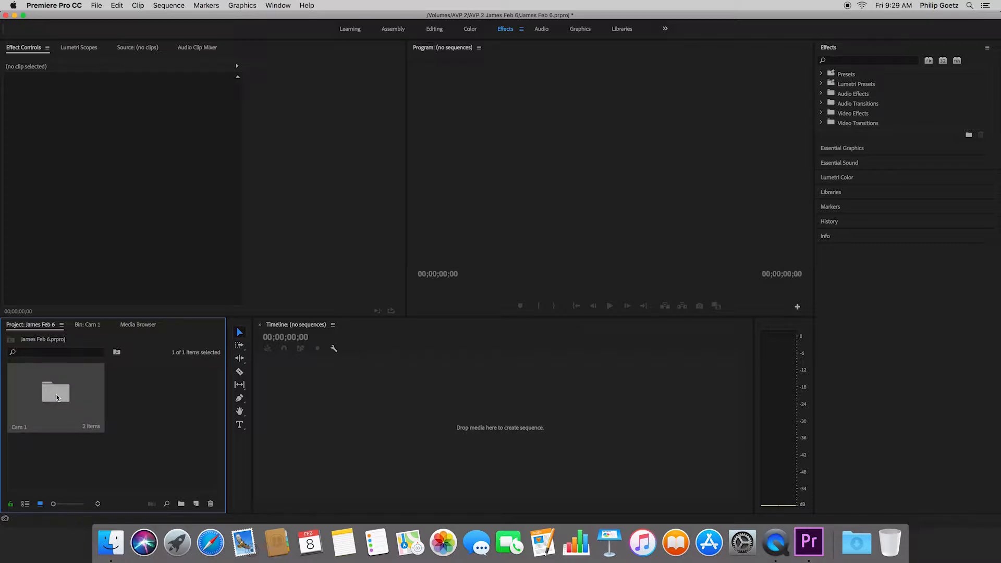
click(187, 409)
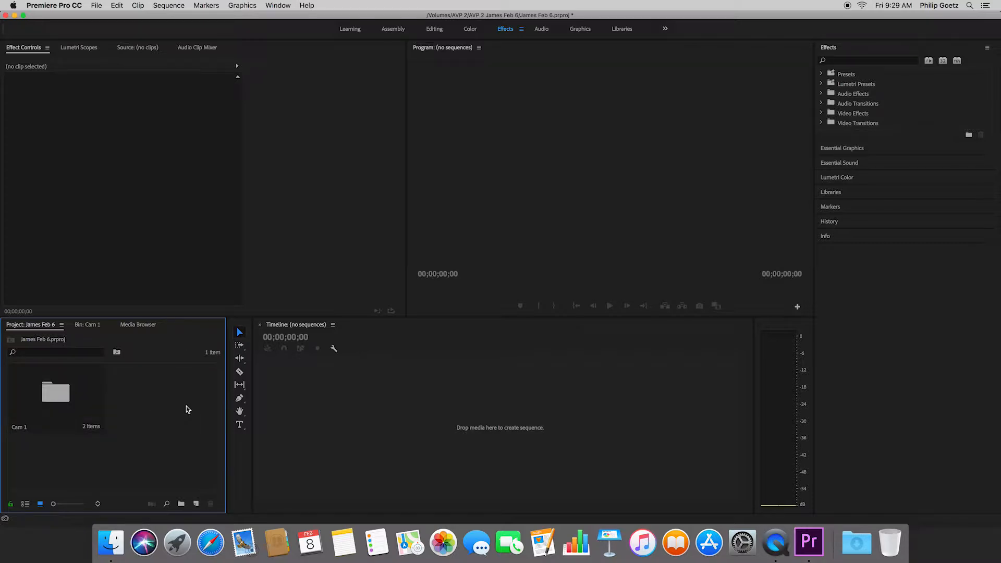
Step: Import the Cam 2 folder from AVP 2 James Feb 6 into the project
click(95, 4)
click(133, 246)
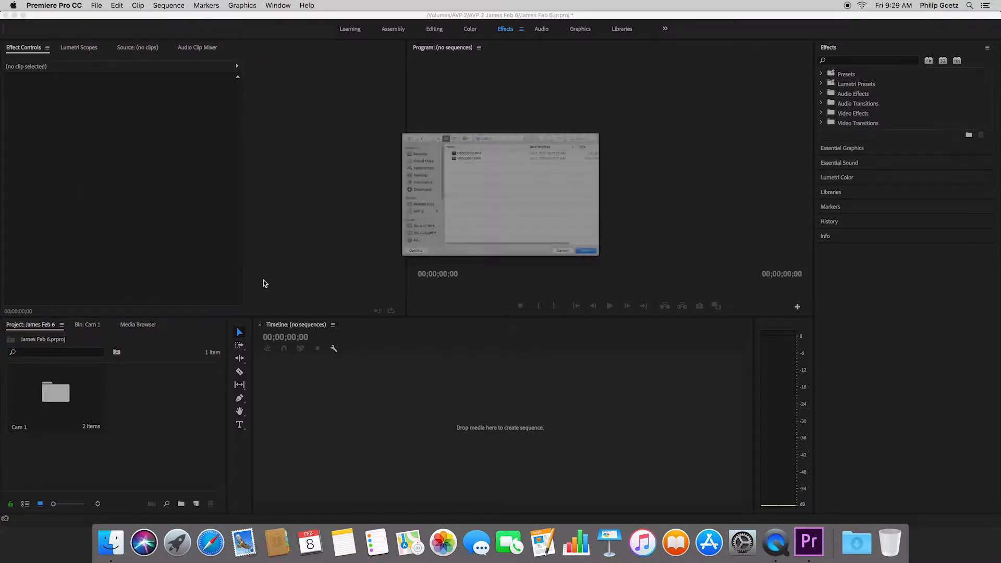
click(474, 95)
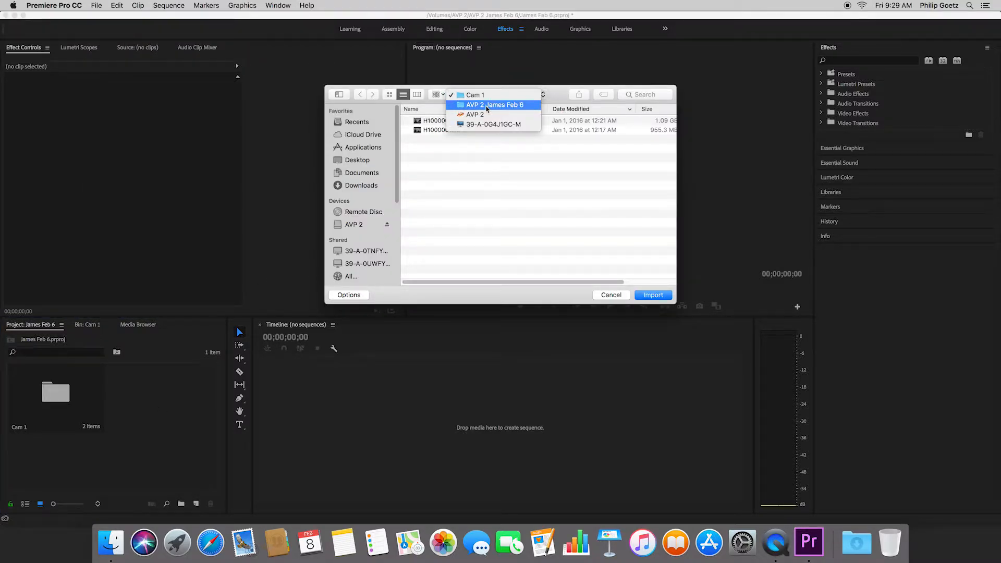
click(487, 104)
click(437, 130)
click(653, 295)
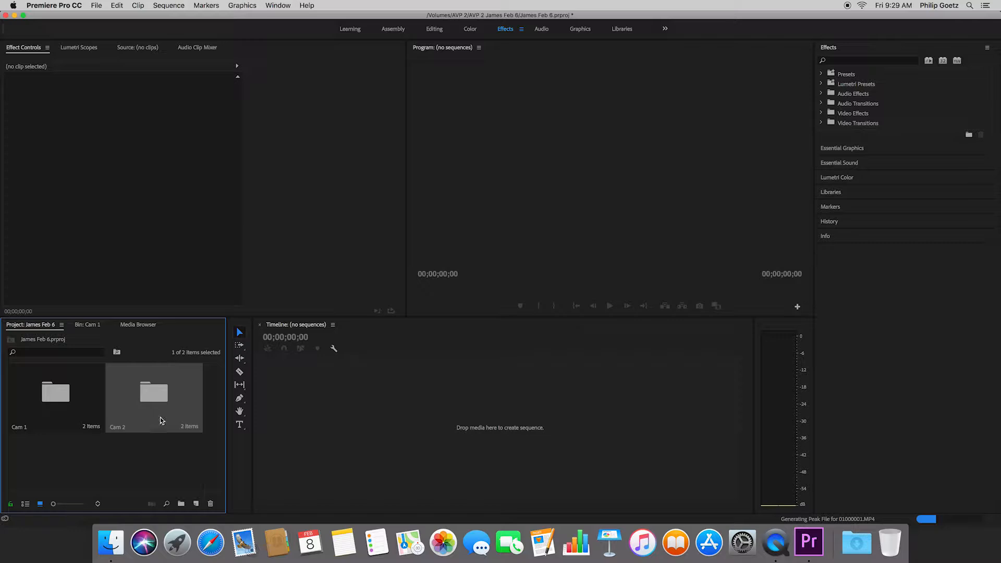
Step: Create a sequence from the H1000001.MP4 clip in the Cam 1 bin by placing it on the empty timeline
double_click(58, 412)
drag(49, 413, 295, 400)
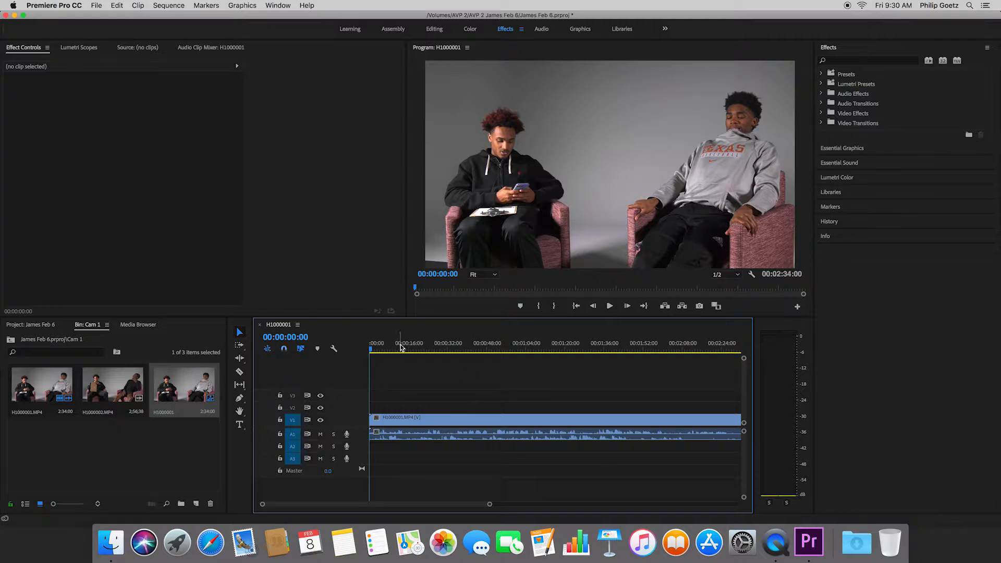
Step: Play the sequence from its start and from shortly before the one-minute mark to check the picture and audio levels
key(space)
click(489, 341)
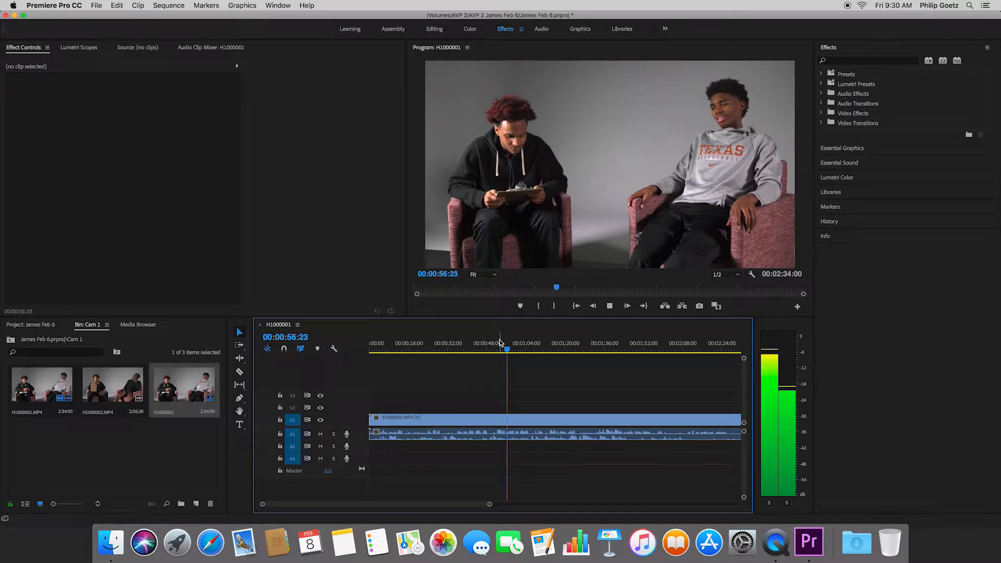
key(space)
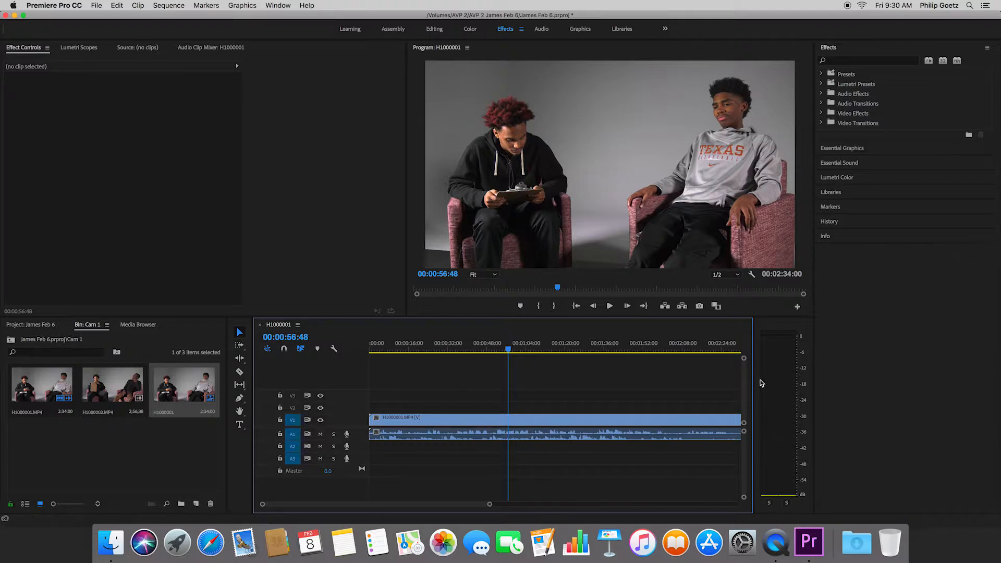
key(space)
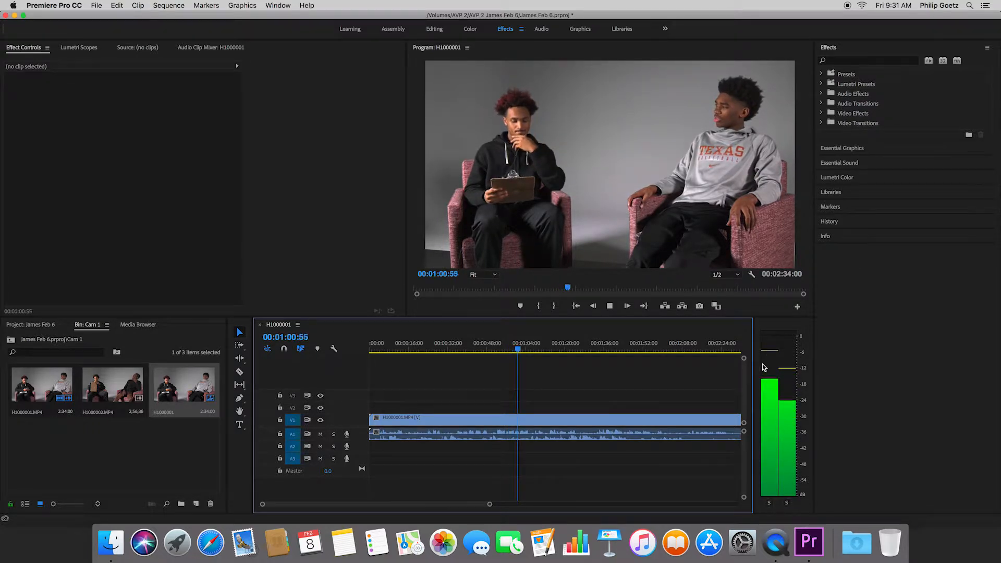
Step: Stop playback, close the H1000001 sequence and delete it from the Cam 1 bin
key(space)
key(minus)
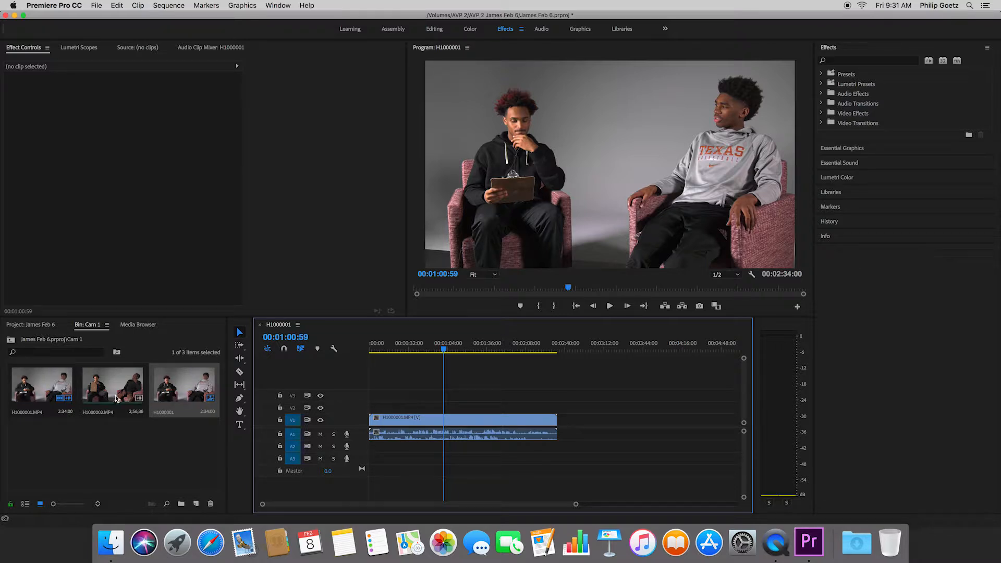
click(182, 441)
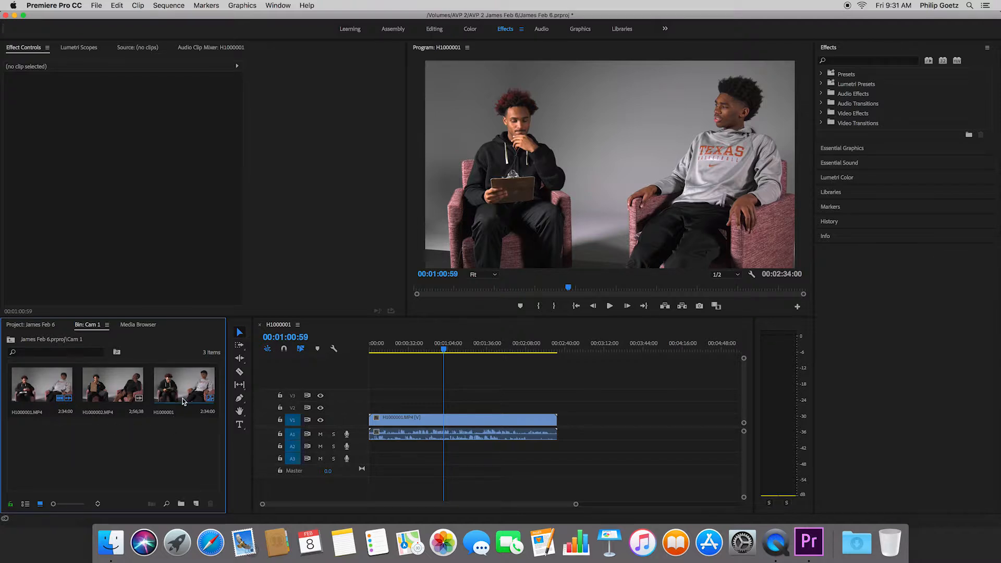
click(281, 325)
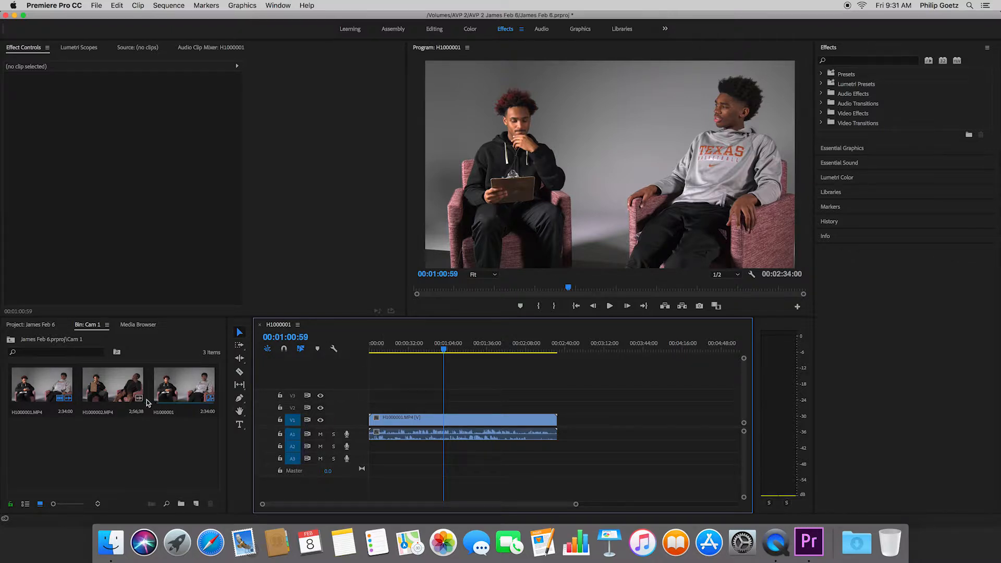
click(260, 327)
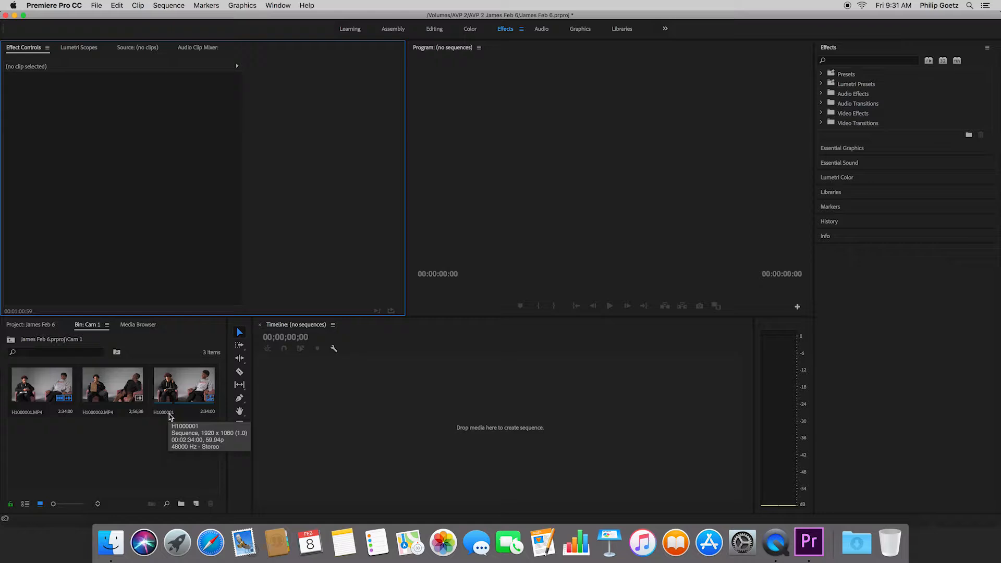
click(174, 396)
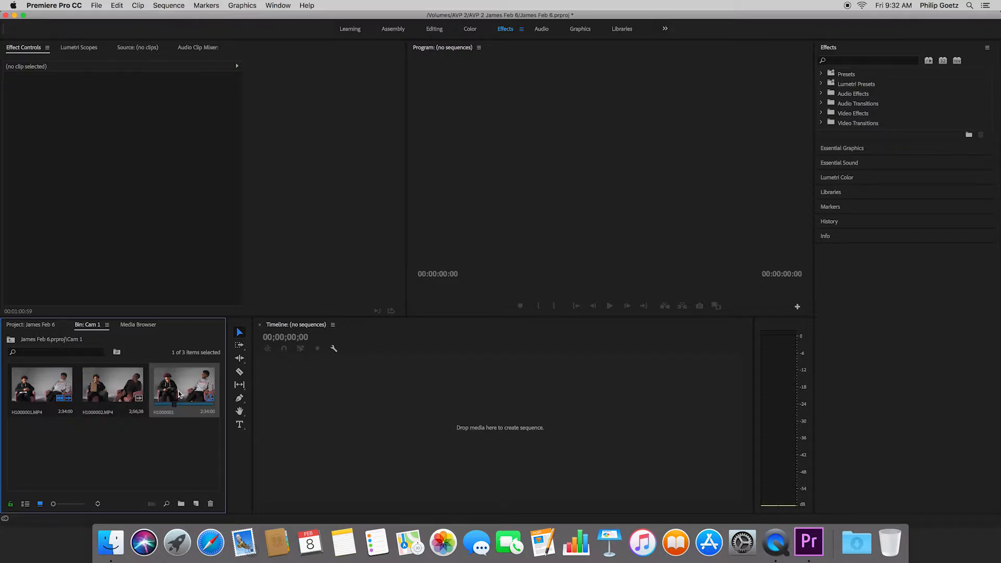
Step: Create a new sequence at the project's root with the DV - NTSC Standard 48kHz preset and rename it "the sequence"
click(33, 326)
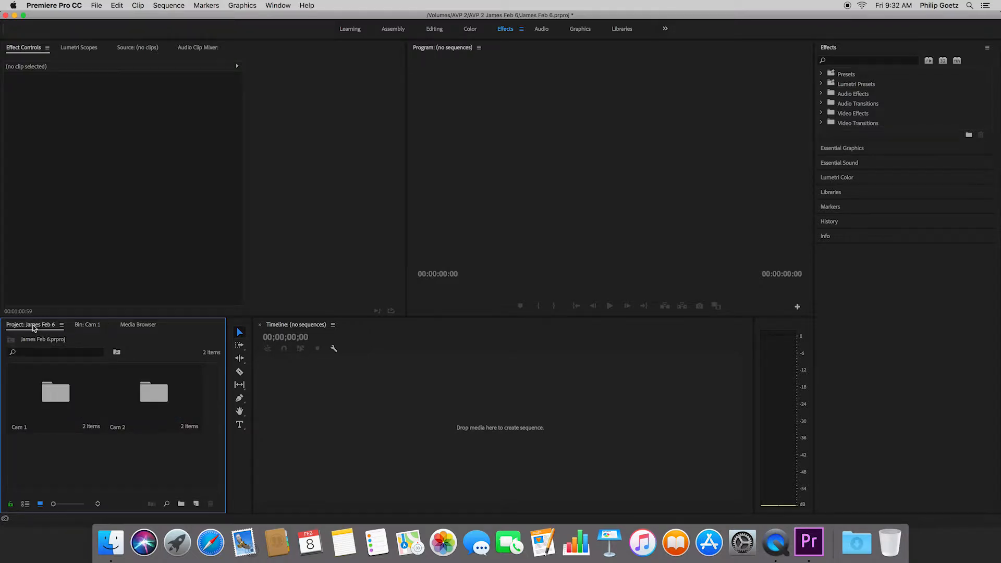
click(97, 5)
mouse_move(123, 18)
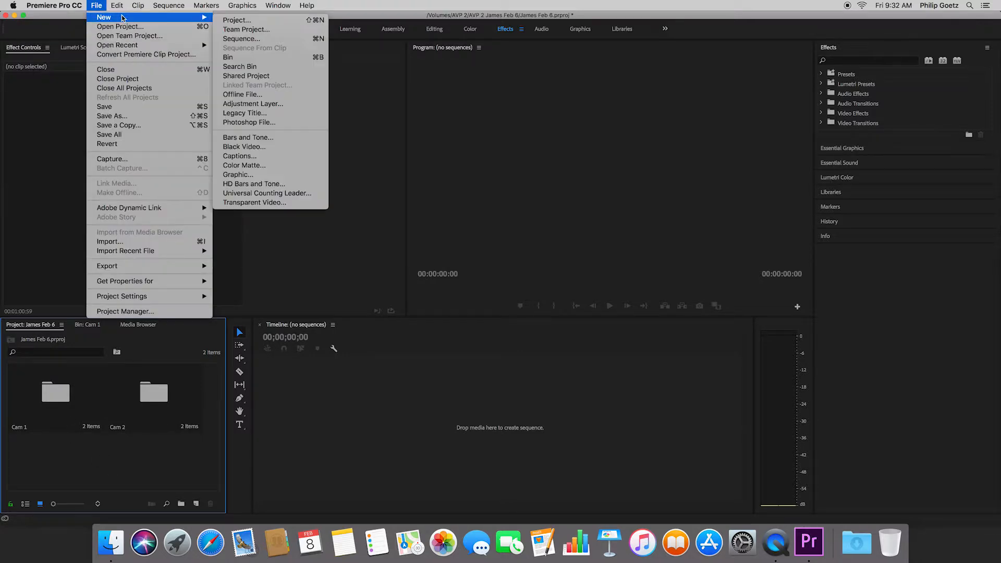
click(267, 40)
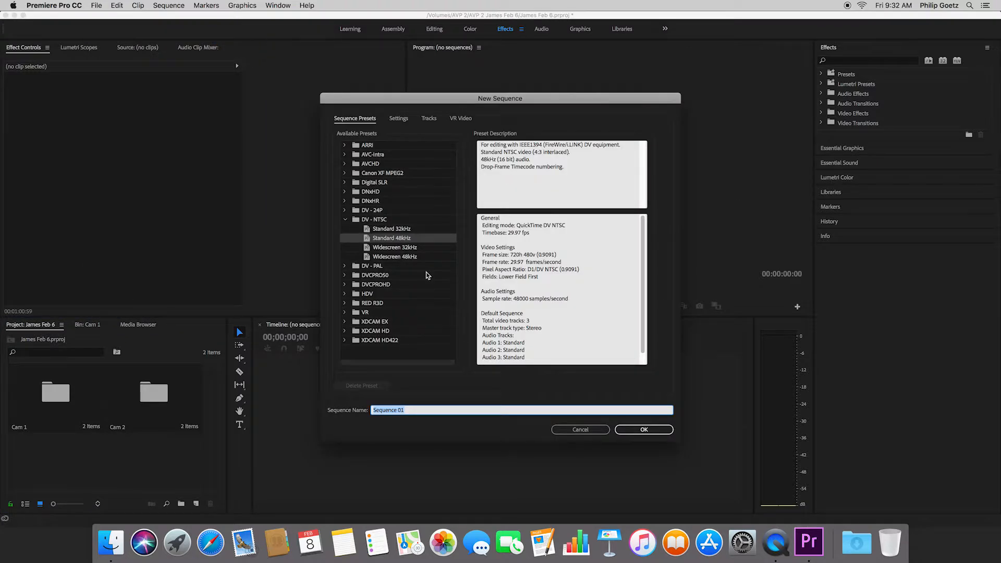
click(646, 429)
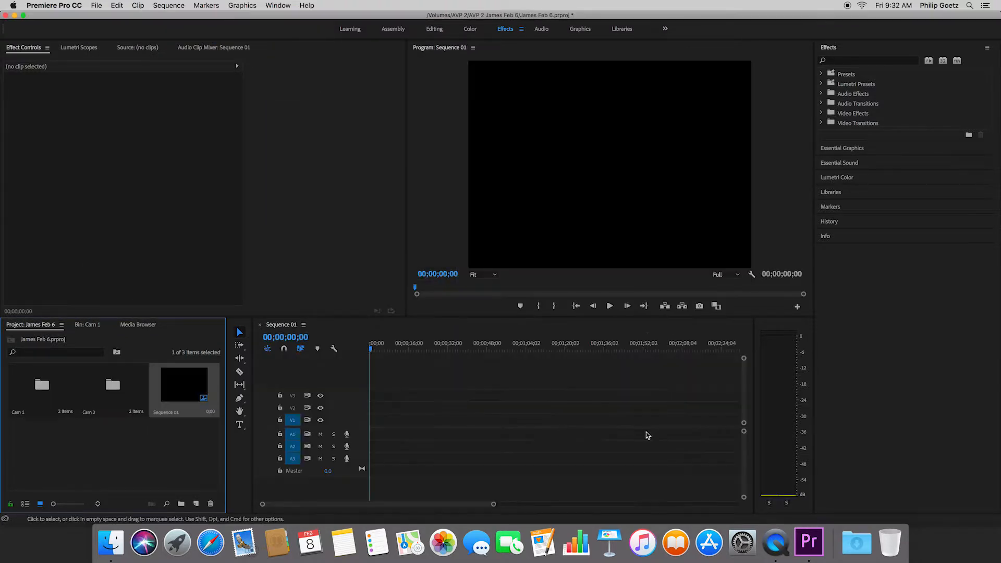
click(167, 413)
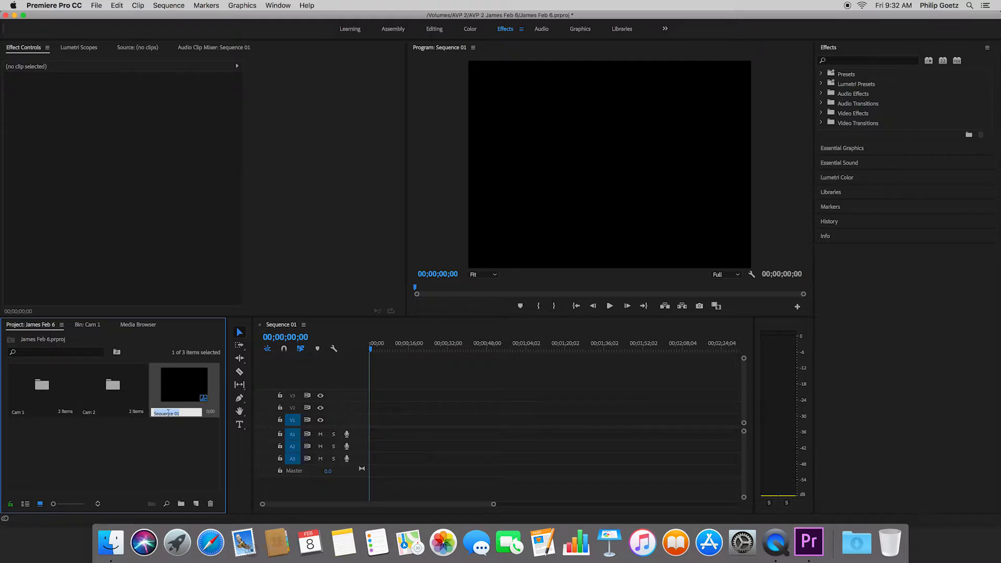
key(BackSpace)
click(154, 488)
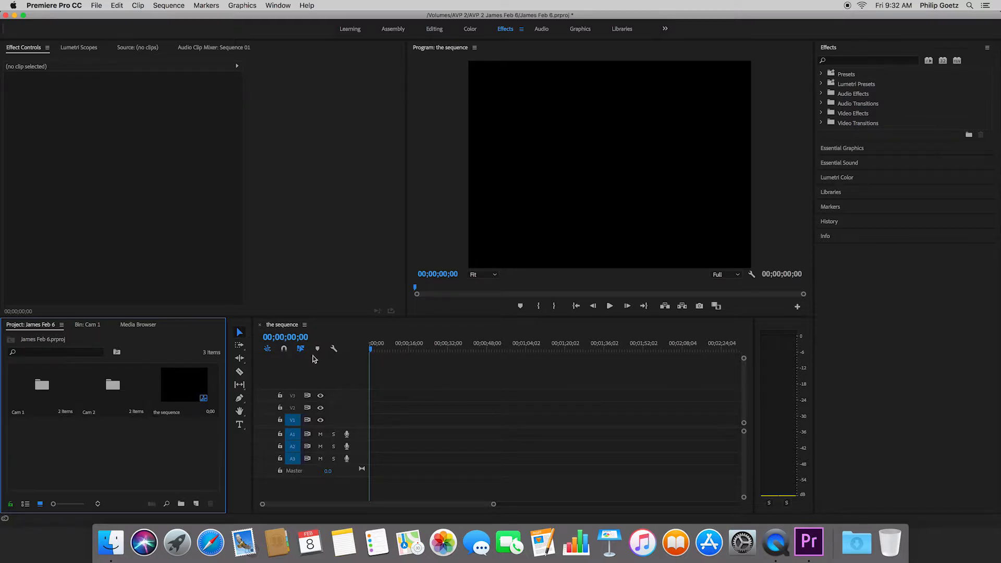
Step: Place H1000001.MP4 from the Cam 1 bin near the start of V1, match the sequence settings to the clip, and briefly preview it
double_click(48, 386)
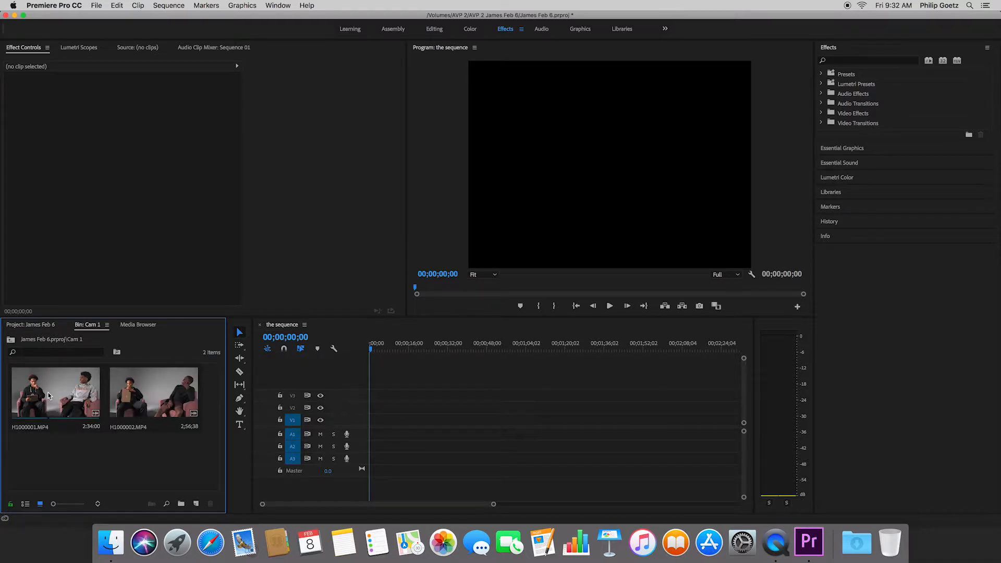
drag(49, 395, 375, 435)
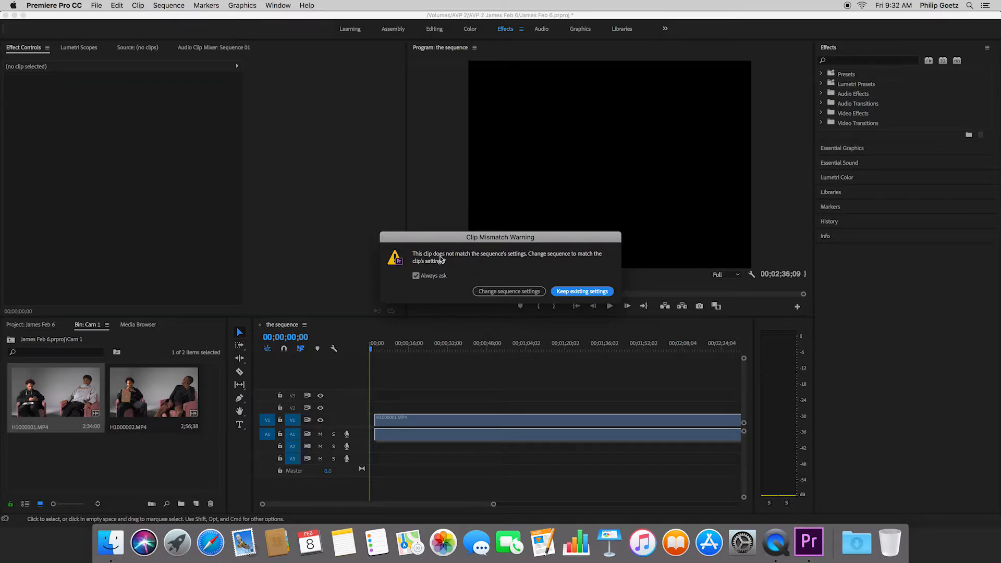
click(516, 294)
click(528, 349)
key(space)
key(space)
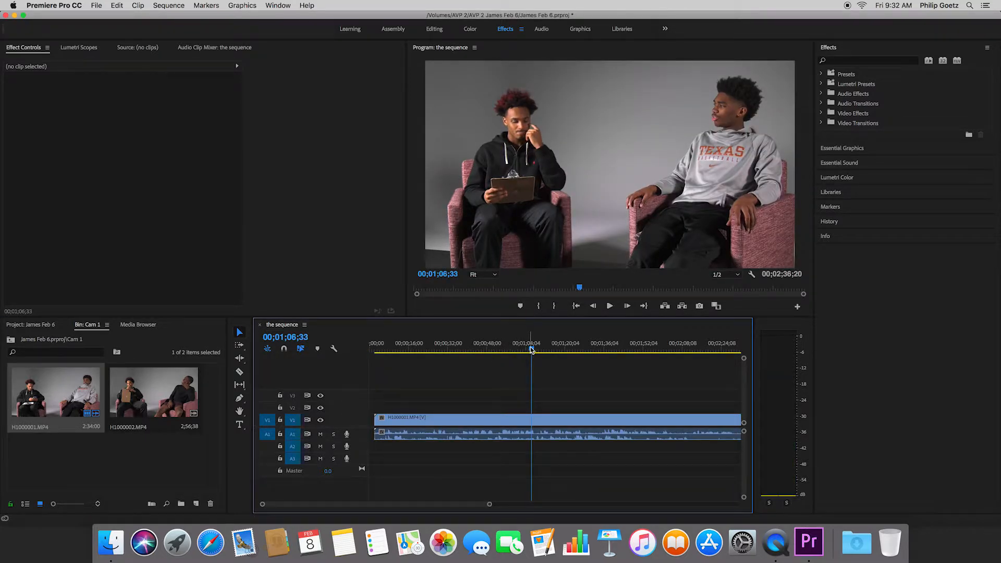
Step: Place 01000001.MP4 from the Cam 2 bin on V1, leaving a gap after the Cam 1 clip
key(minus)
key(minus)
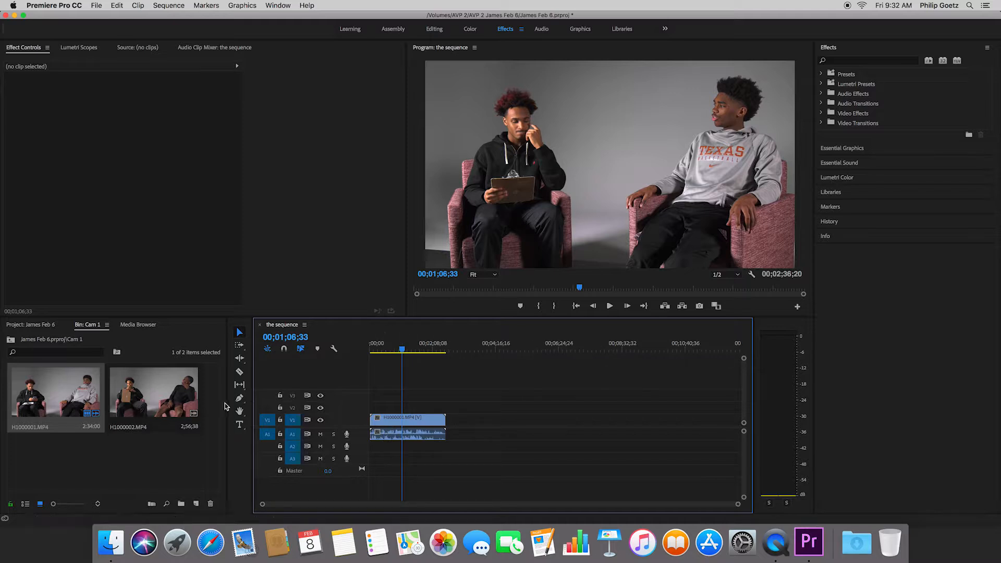
click(45, 324)
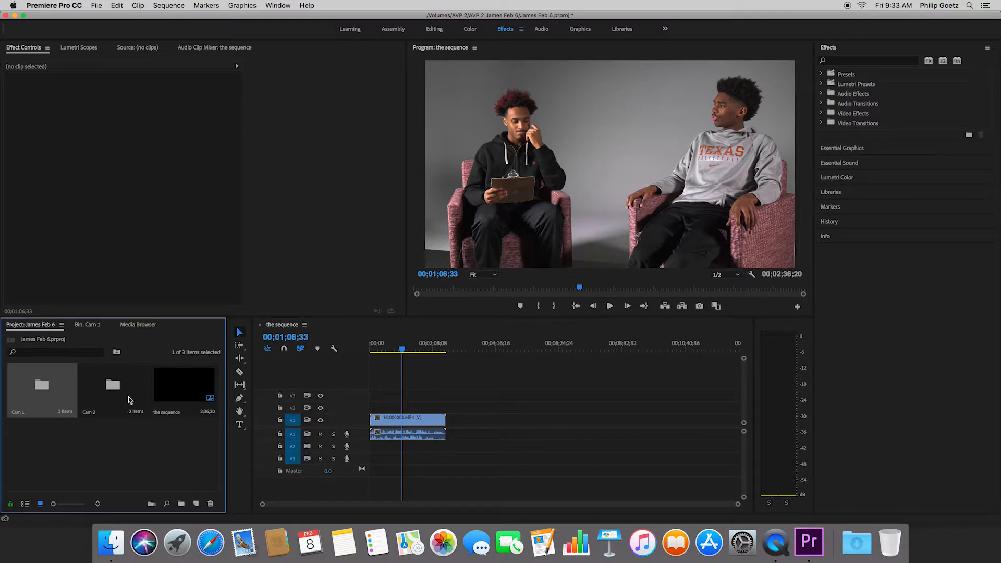
click(118, 392)
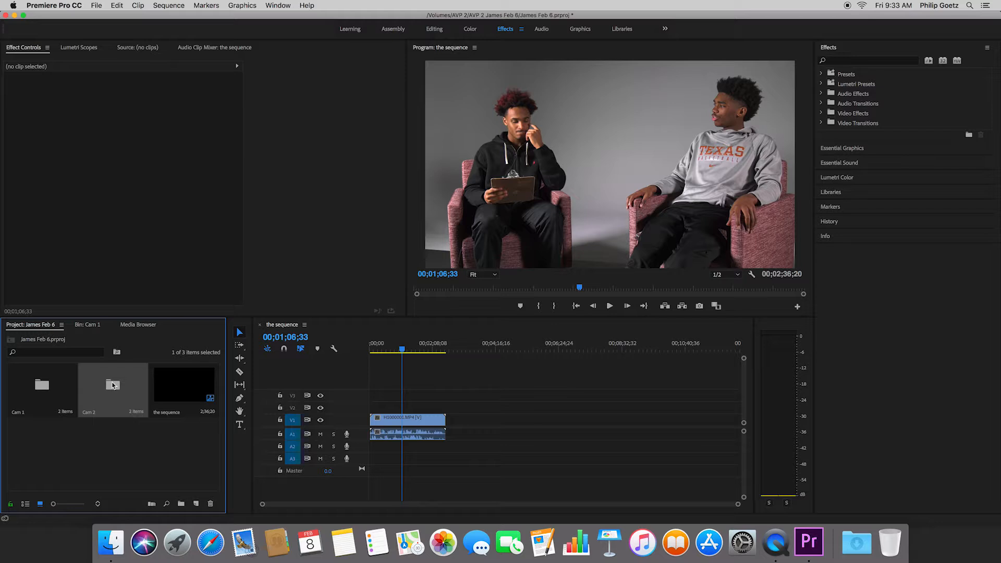
double_click(113, 385)
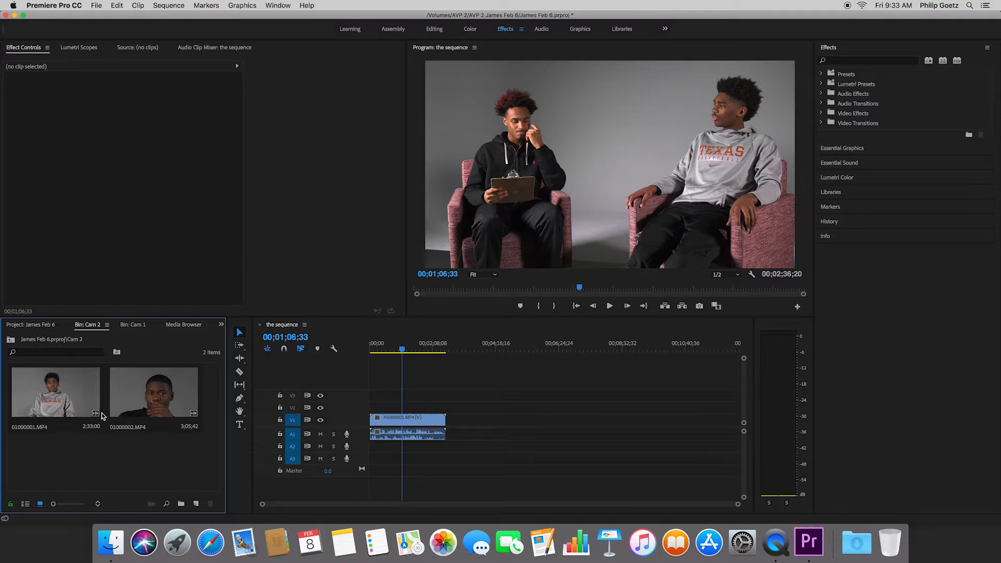
drag(98, 415, 496, 428)
Step: Scrub through the Cam 2 and Cam 1 clips in the sequence to compare their framing of the interview
mouse_move(524, 343)
mouse_down()
mouse_move(545, 344)
mouse_move(533, 343)
mouse_up()
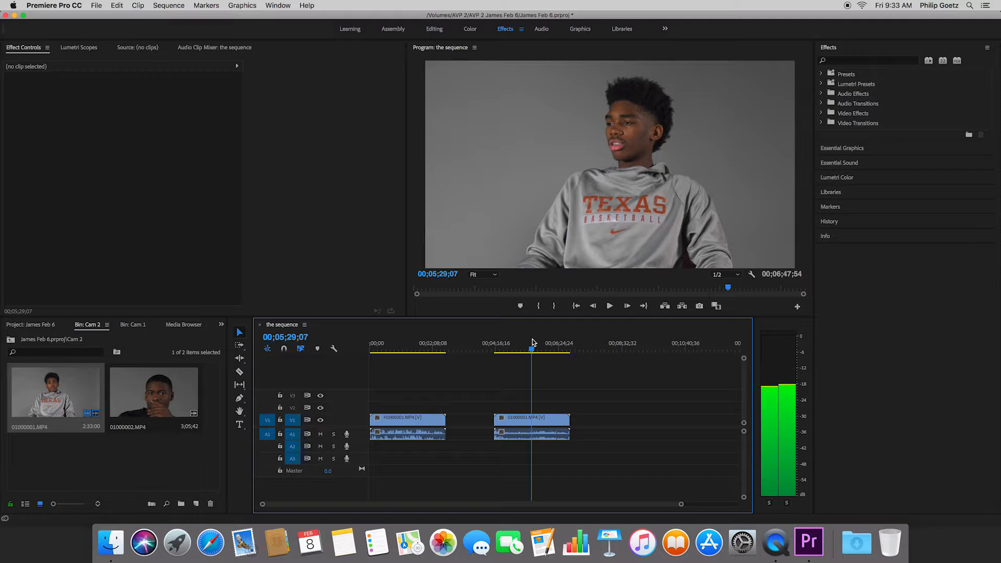
drag(534, 343, 522, 343)
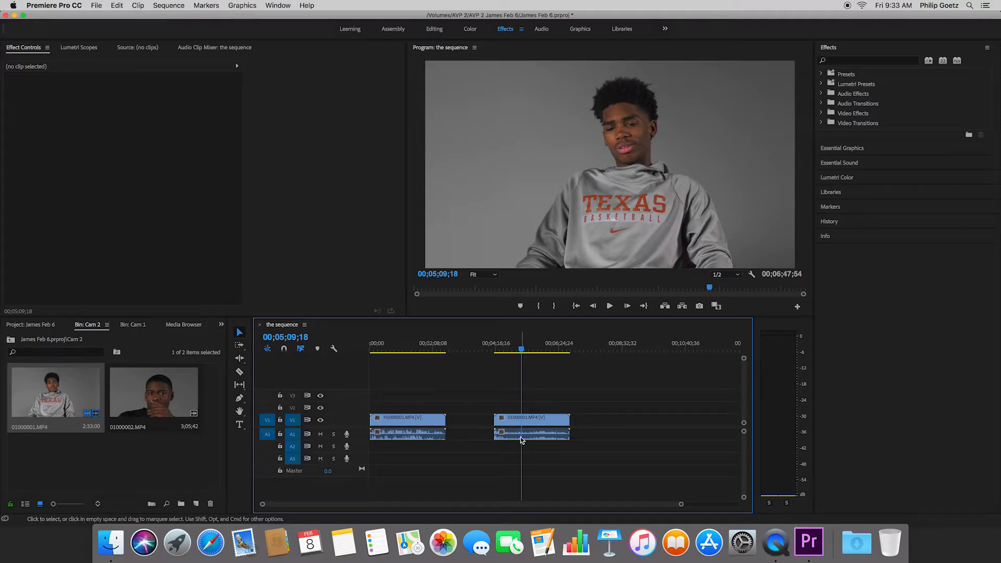
drag(413, 347, 405, 347)
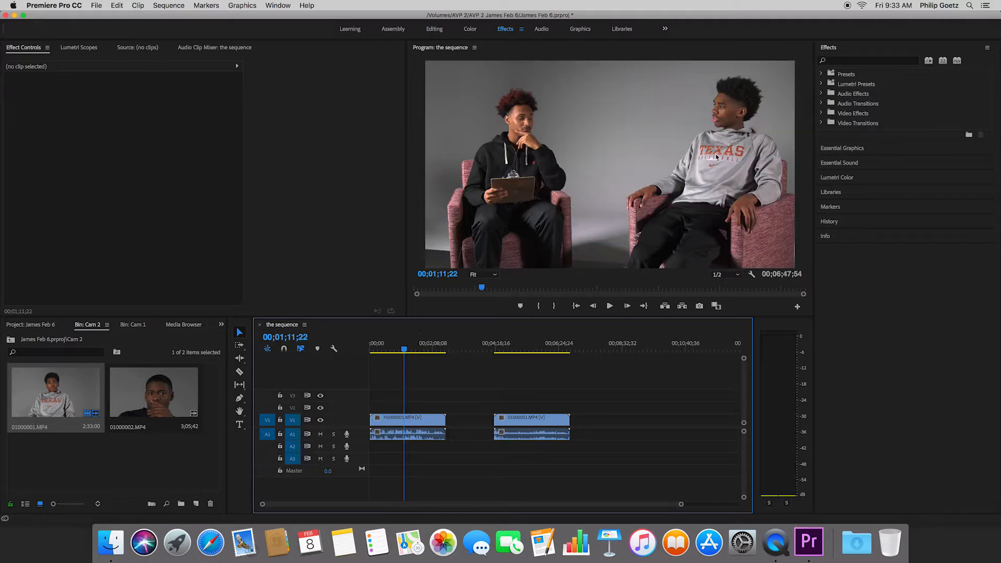
click(520, 348)
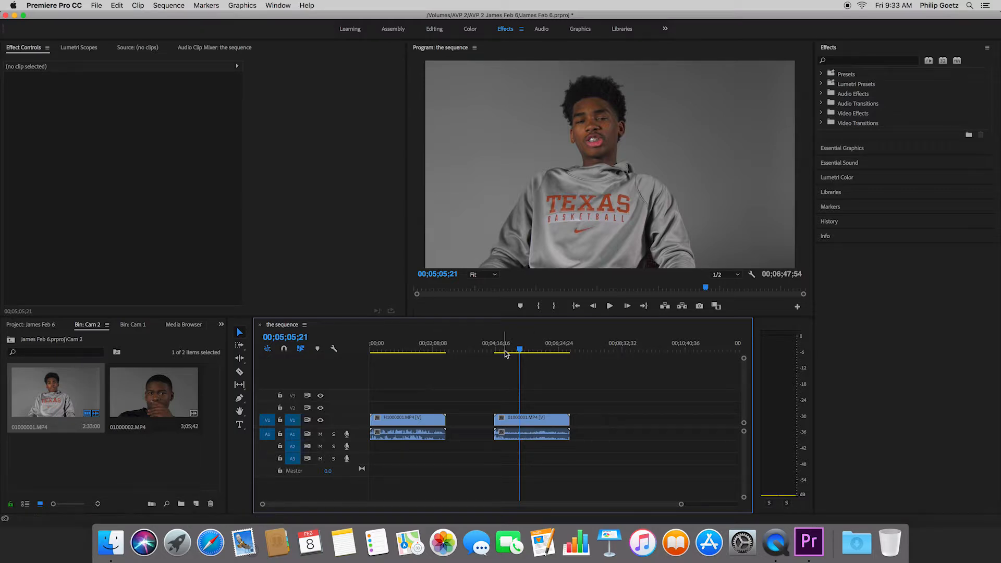
Step: Play part of the Cam 1 clip and part of the Cam 2 clip to compare their sound and audio levels
click(396, 349)
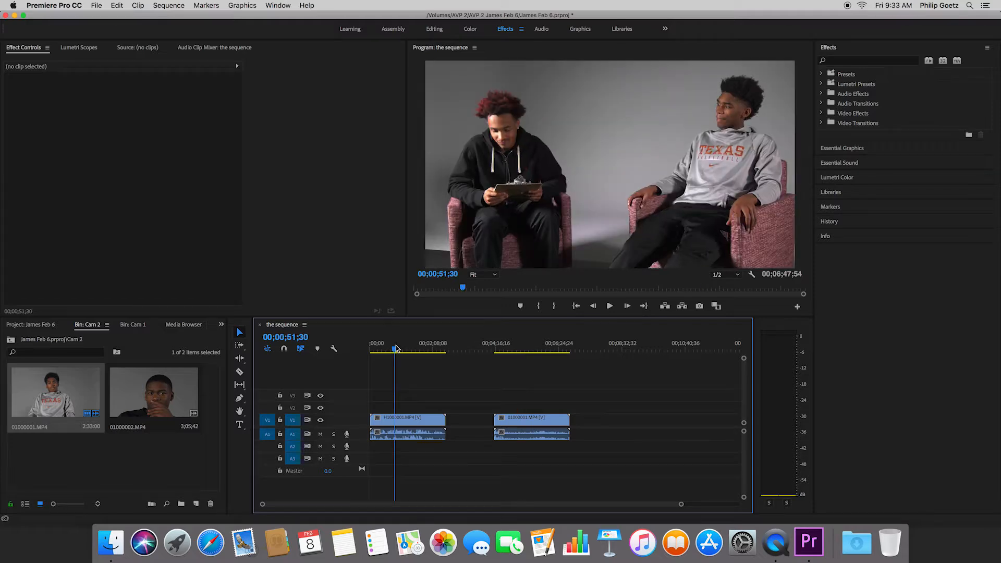
key(space)
key(XF86AudioRaiseVolume)
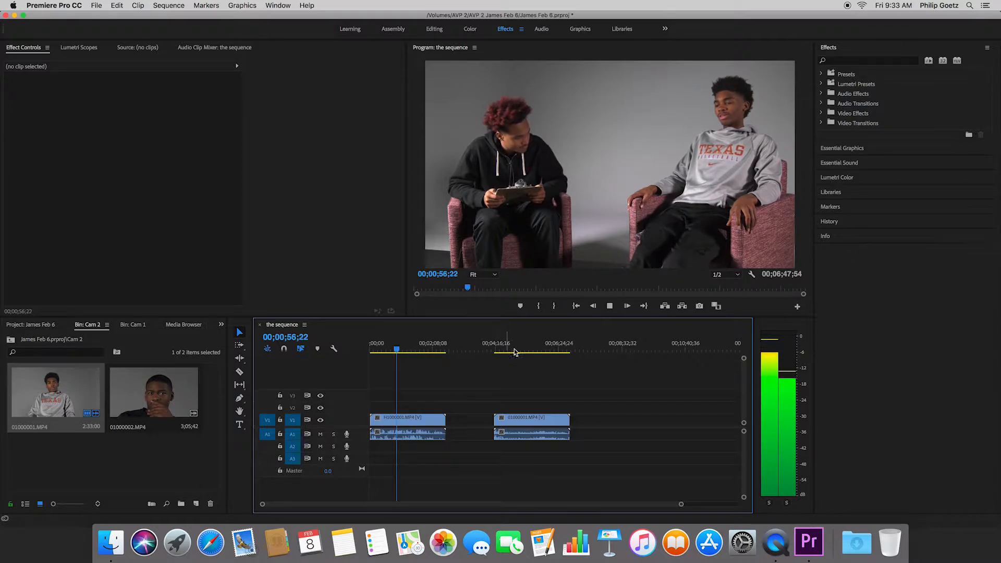
key(space)
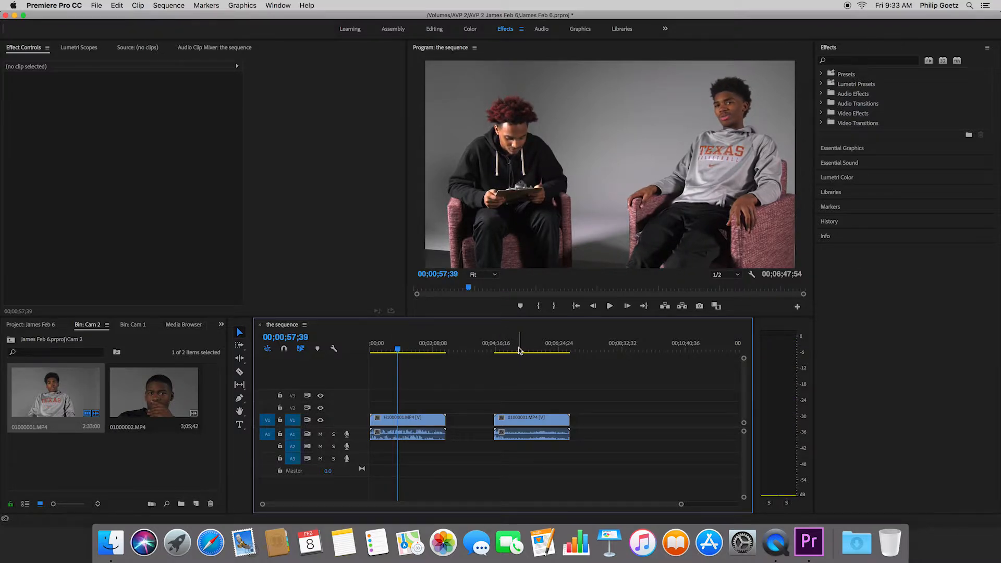
click(516, 349)
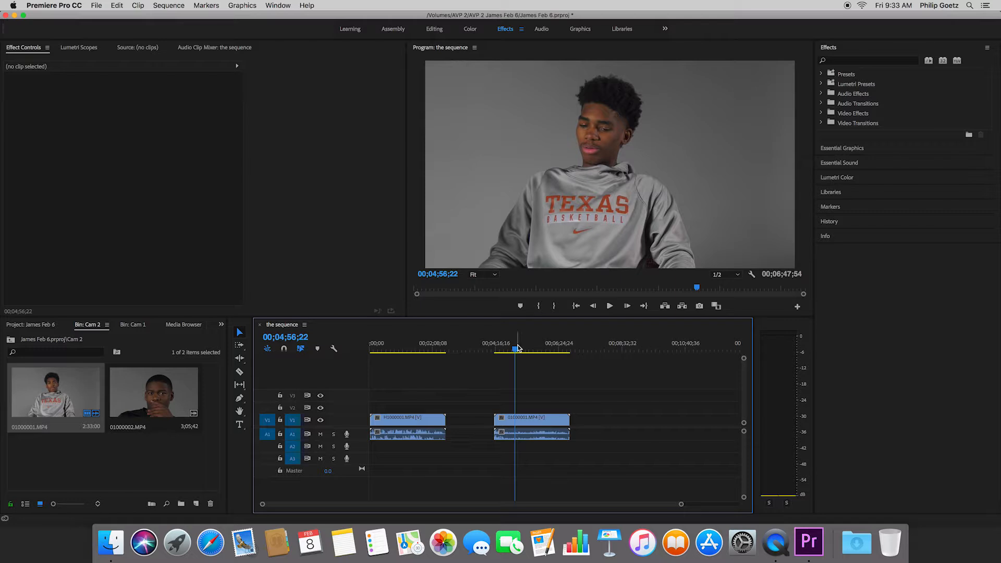
drag(514, 349, 509, 352)
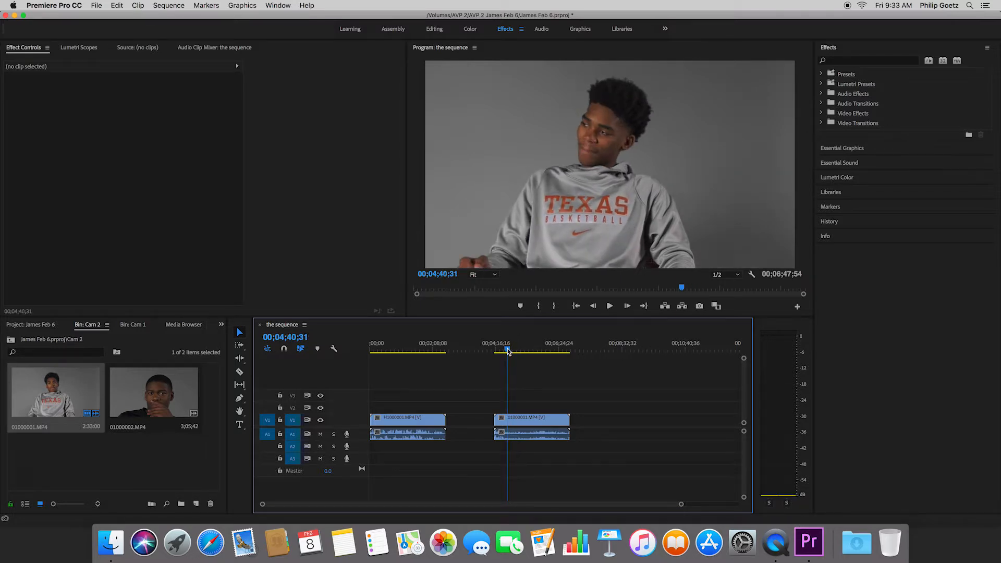
key(space)
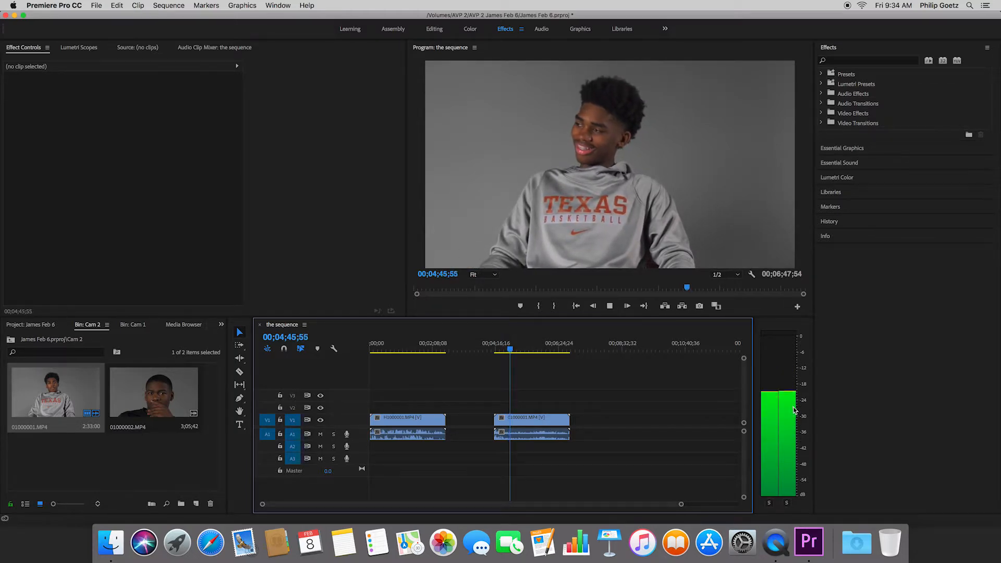
key(space)
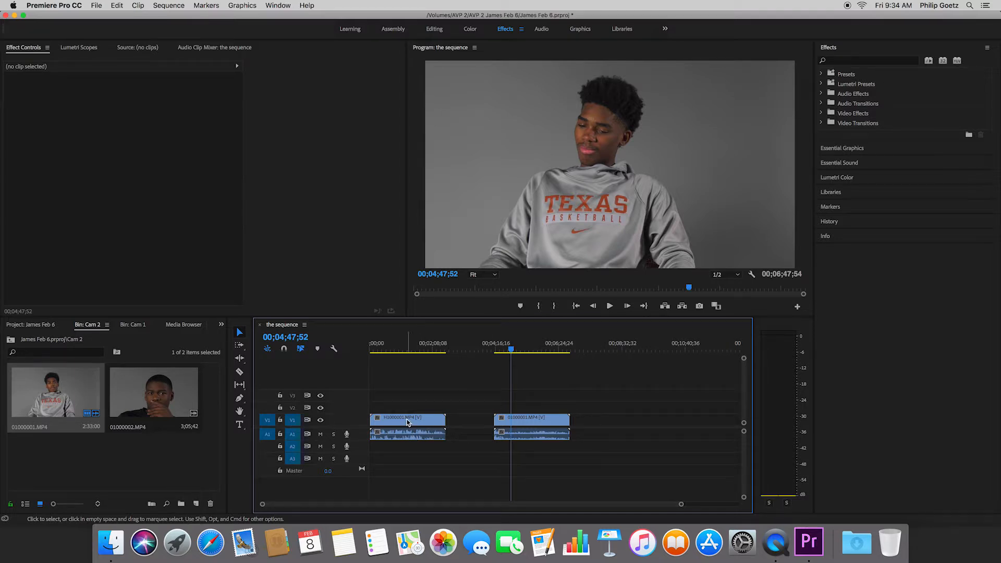
Step: Move H1000001.MP4's video to V3 and its audio to A2, and place 01000001.MP4 underneath, overlapping it on V1 and A1
drag(408, 422, 410, 397)
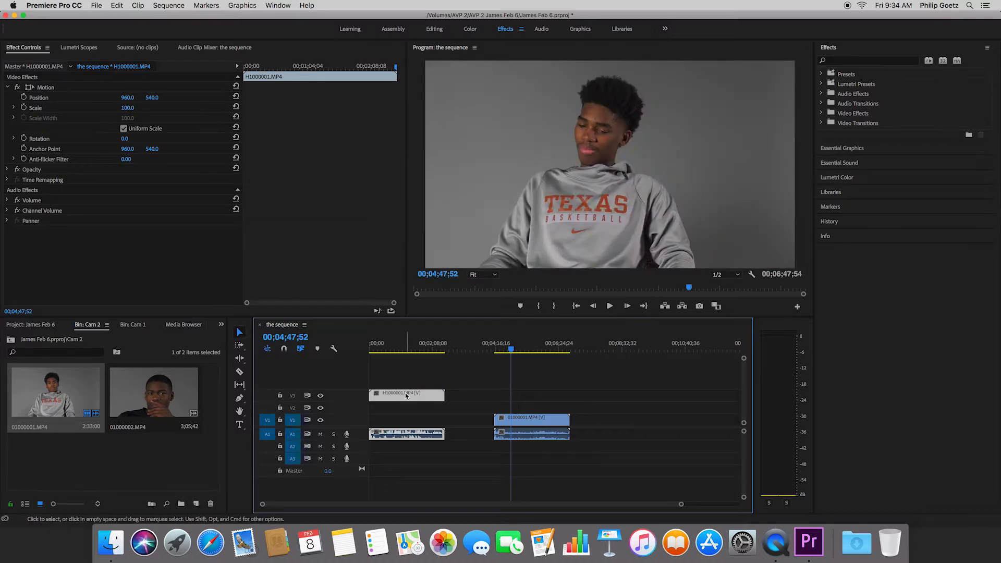
drag(406, 437, 396, 448)
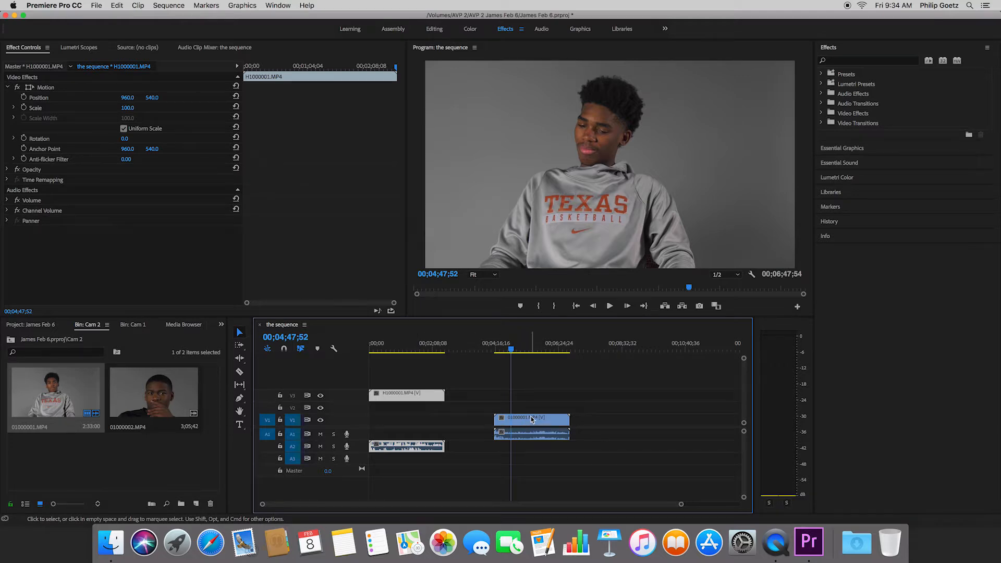
drag(531, 418, 408, 422)
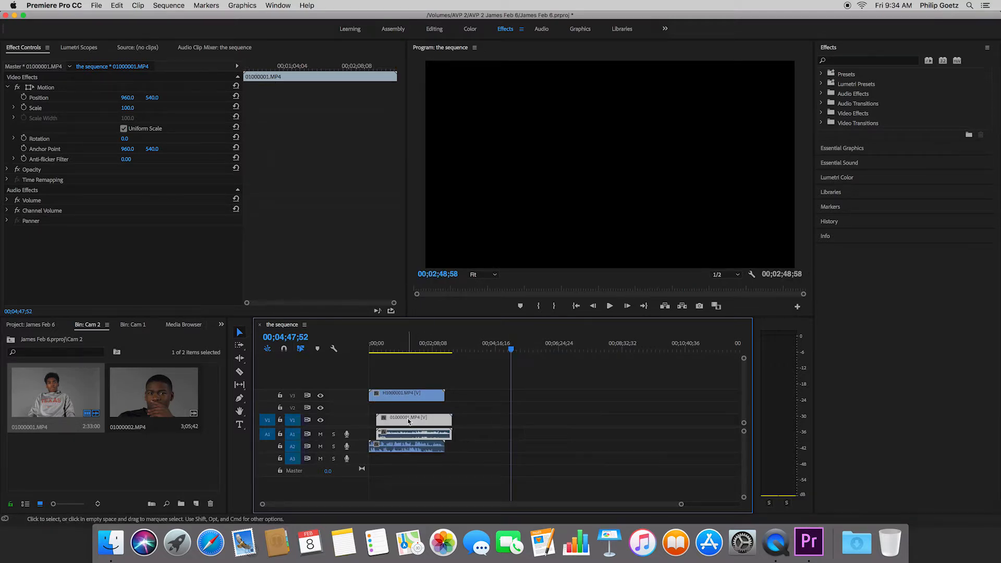
Step: Synchronize H1000001.MP4 and 01000001.MP4 by audio, using Mix Down as the track channel
drag(484, 473, 400, 386)
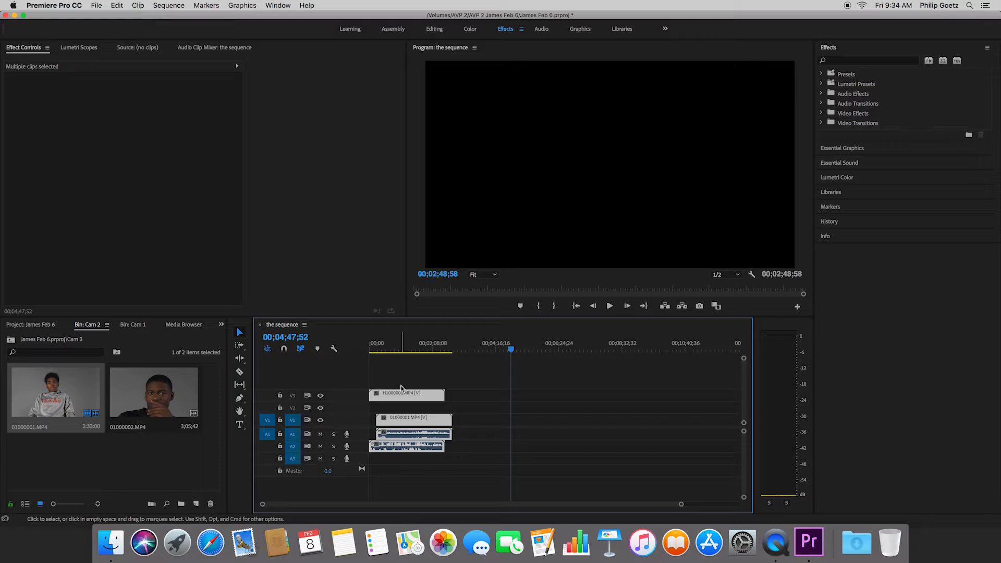
right_click(421, 420)
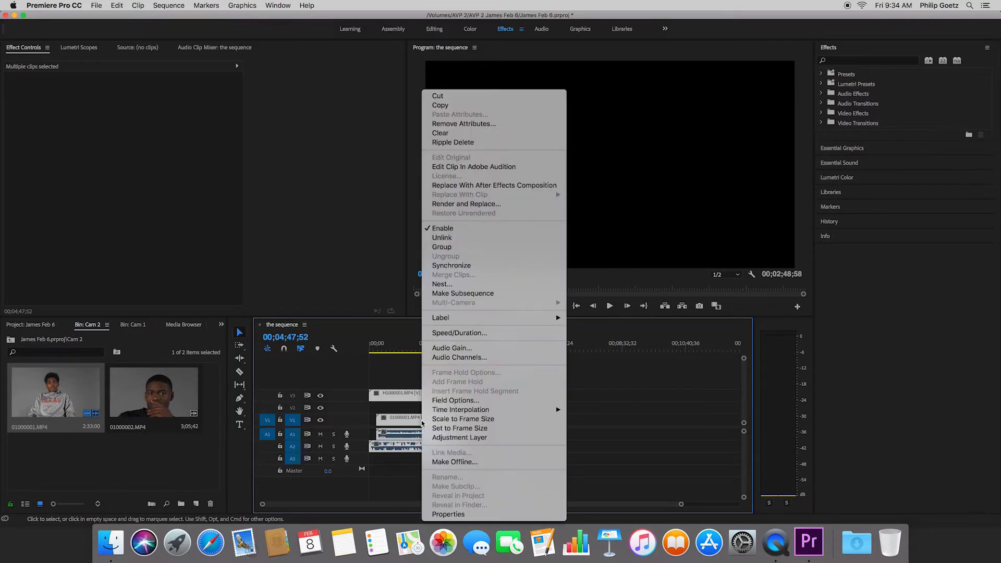
click(492, 266)
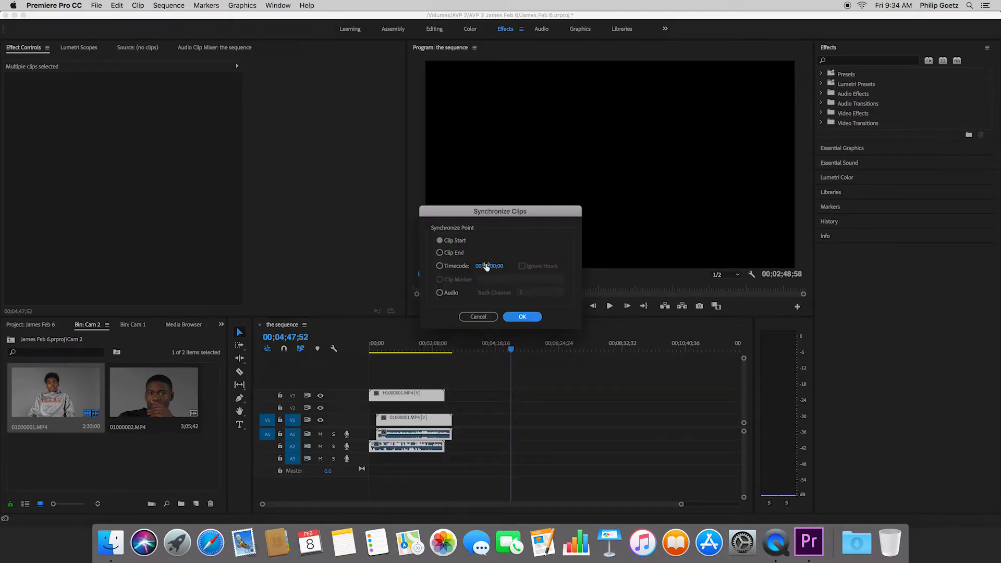
click(441, 293)
click(528, 296)
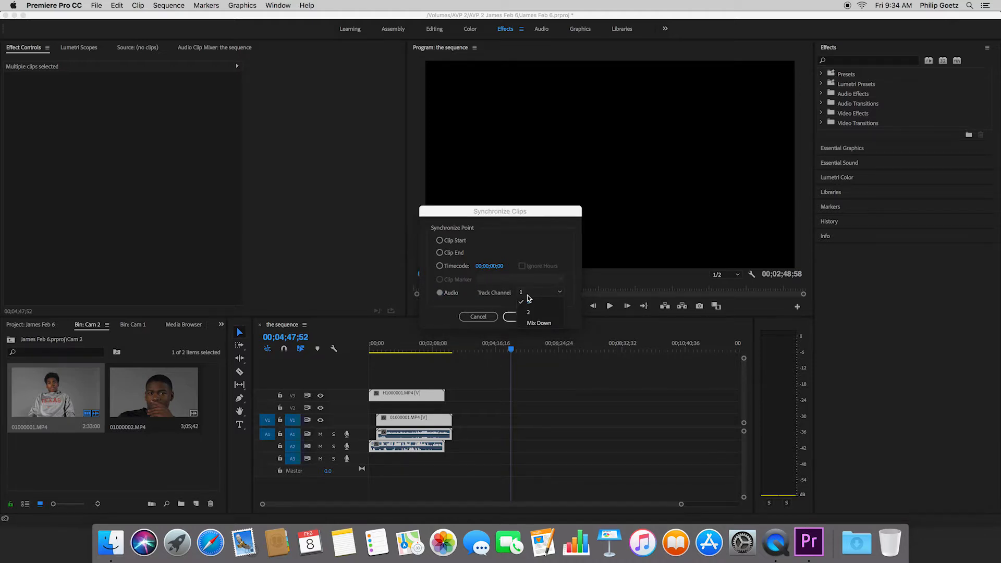
click(531, 325)
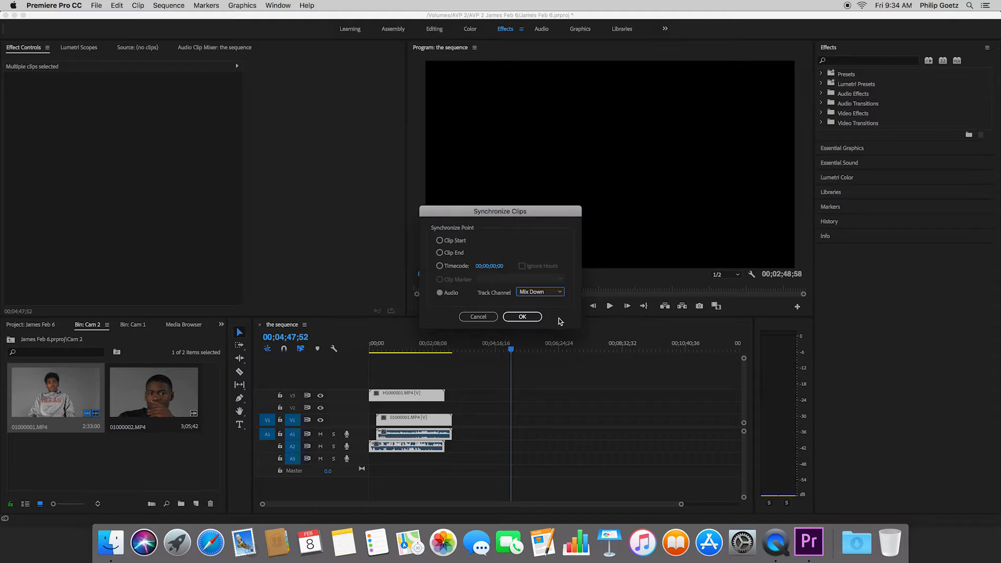
click(523, 317)
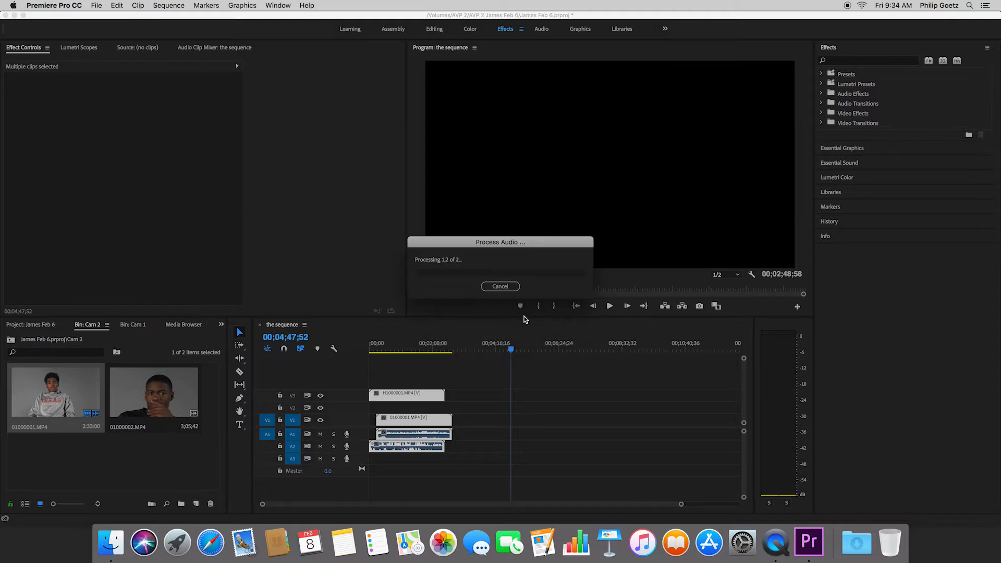
click(405, 348)
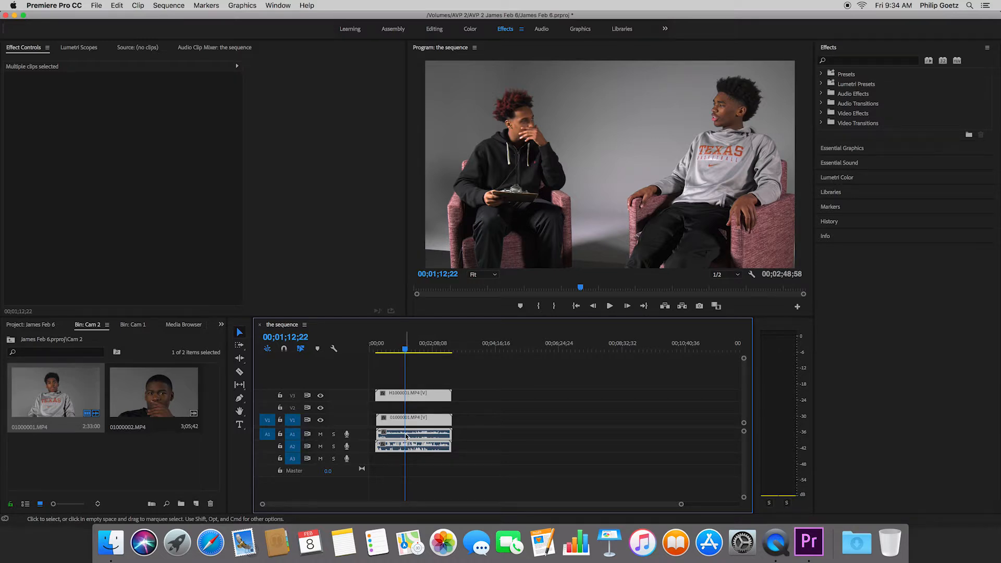
click(483, 434)
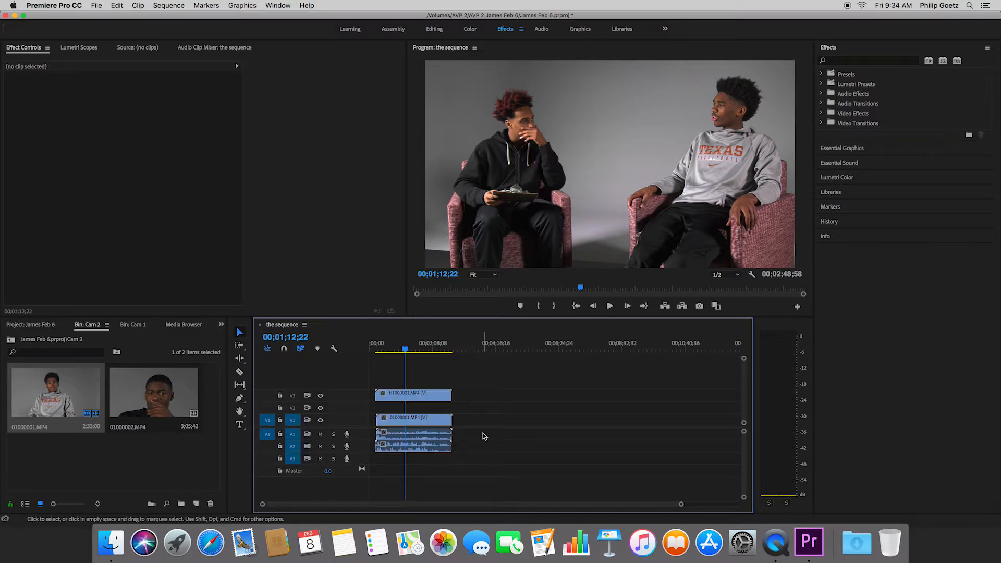
Step: Unlink 01000001.MP4's video and audio, and delete its audio from A1
click(426, 436)
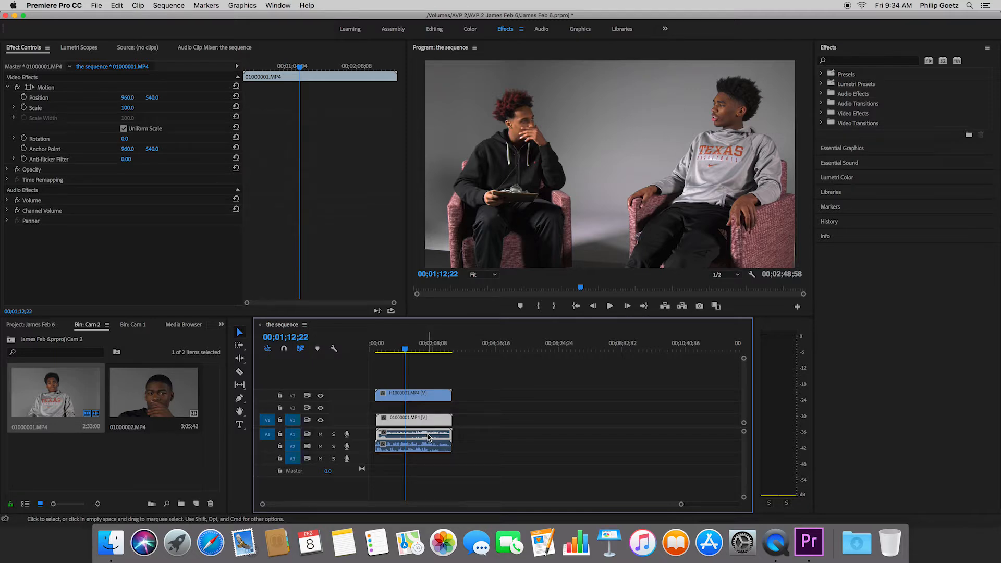
key(super+l)
click(492, 439)
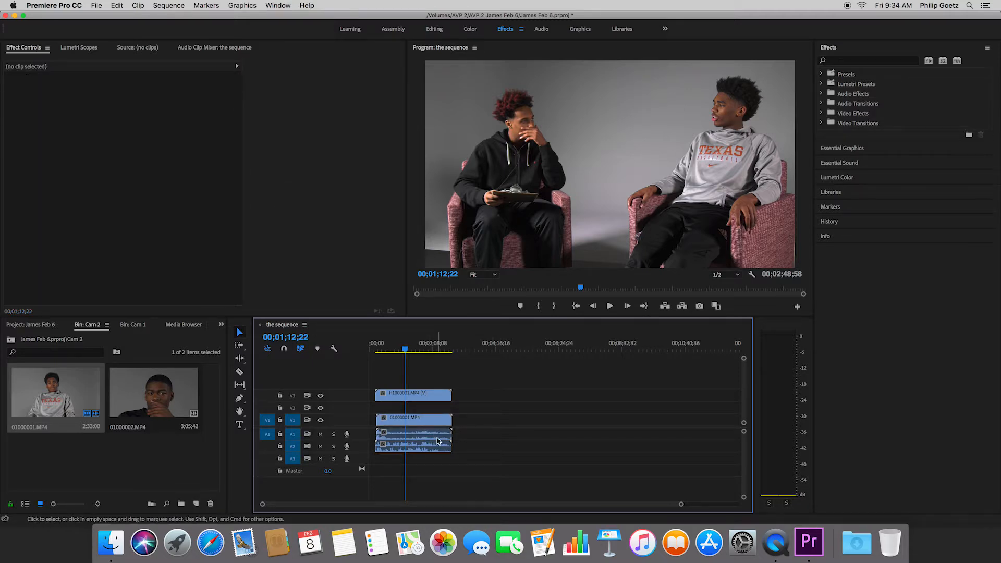
click(437, 442)
key(Delete)
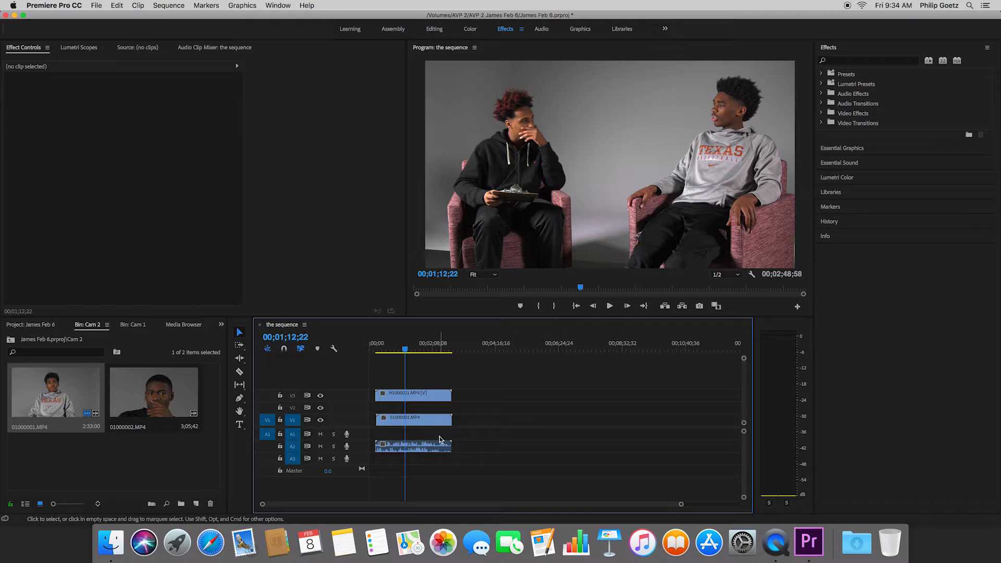
Step: Move H1000001.MP4's video down to V2, and play the sequence with V2 hidden temporarily to check the close-up against the remaining audio
drag(420, 404, 416, 408)
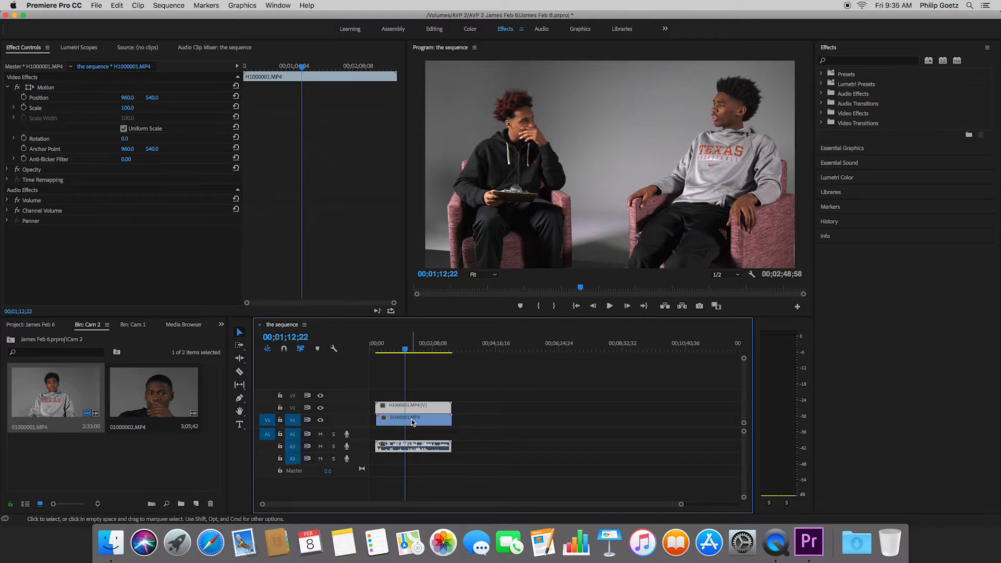
click(321, 409)
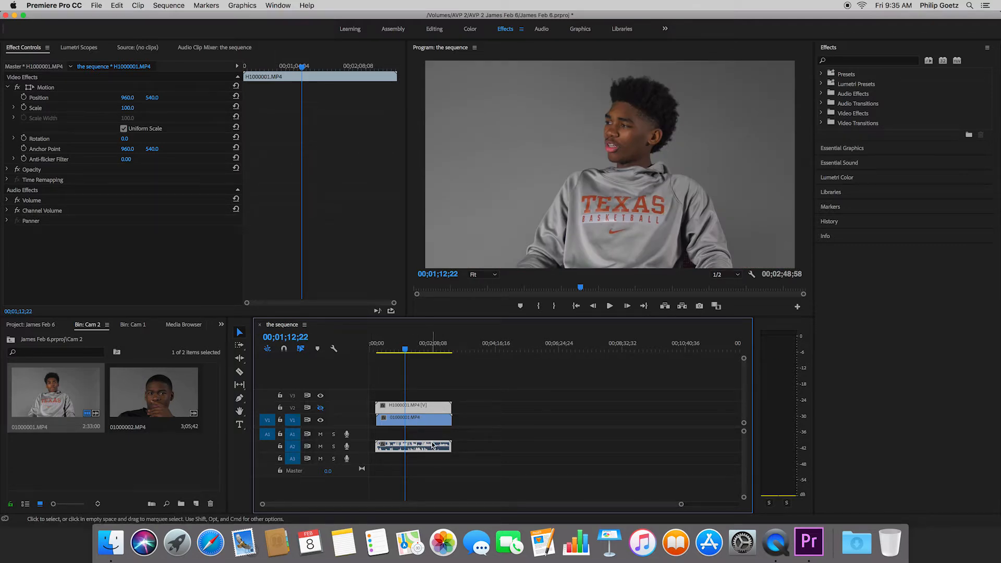
key(space)
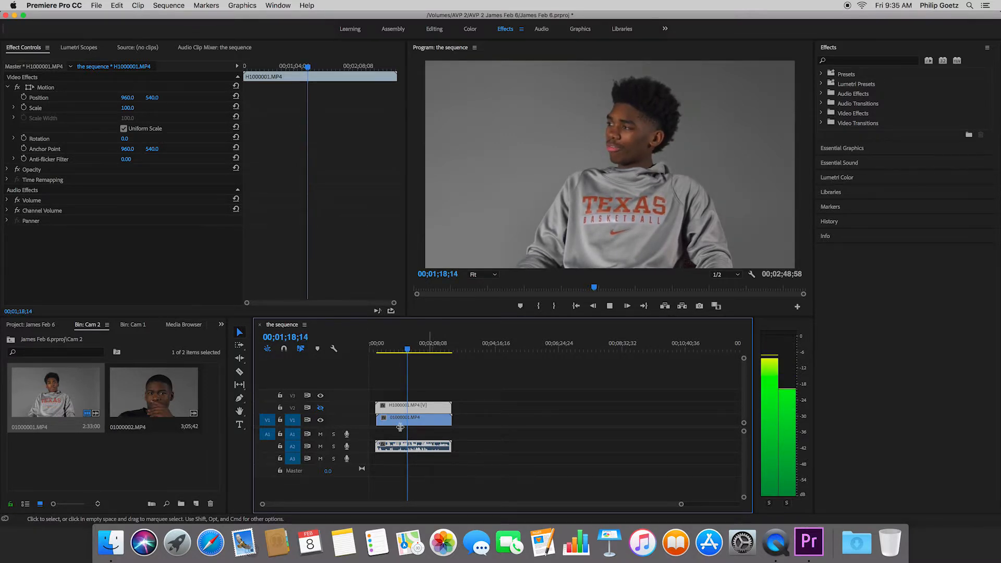
key(space)
click(320, 407)
drag(410, 348, 377, 346)
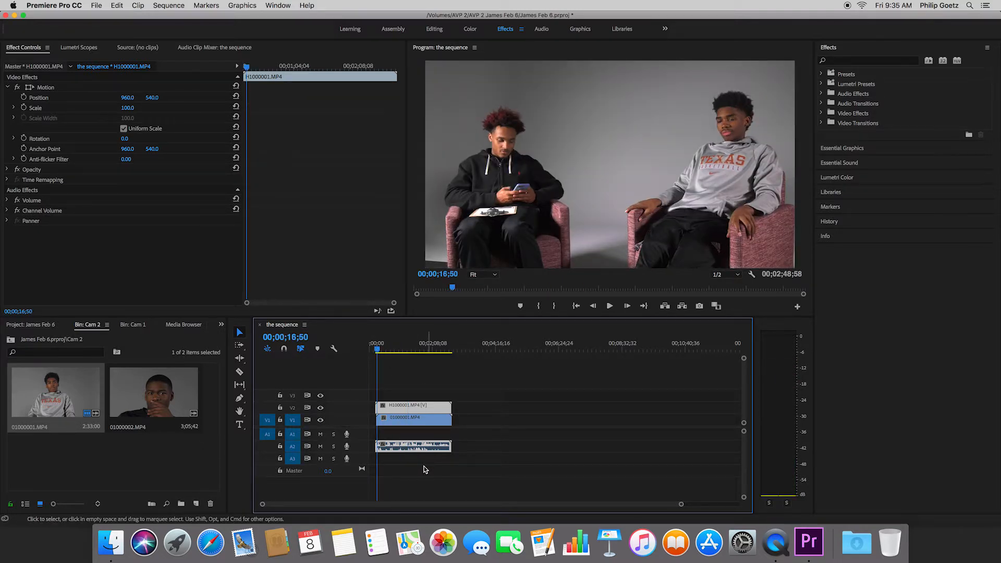
Step: Move the close-up clip 01000001.MP4 from V1 to V3, above H1000001.MP4
drag(405, 446, 405, 450)
drag(411, 421, 411, 397)
click(405, 350)
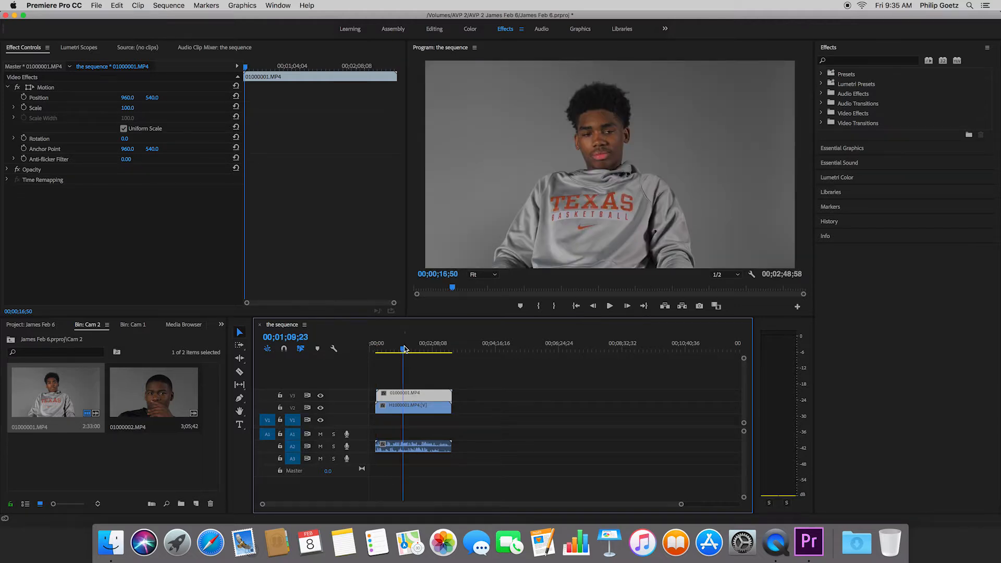
Step: Shift both stacked clips down to V1, V2 and A1 at a point further along the sequence, and play part of them
shift+click(413, 407)
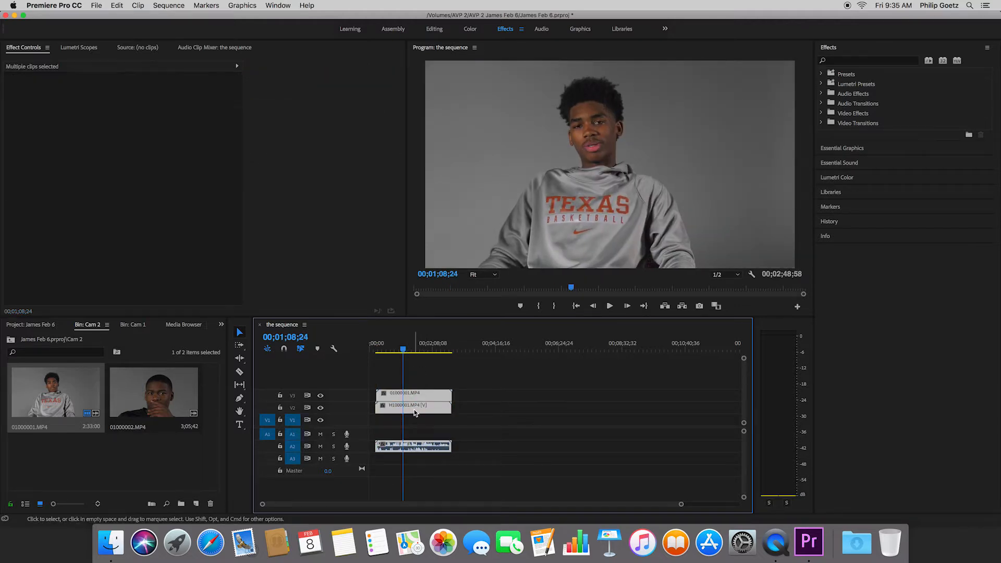
drag(413, 409, 495, 429)
click(490, 344)
key(space)
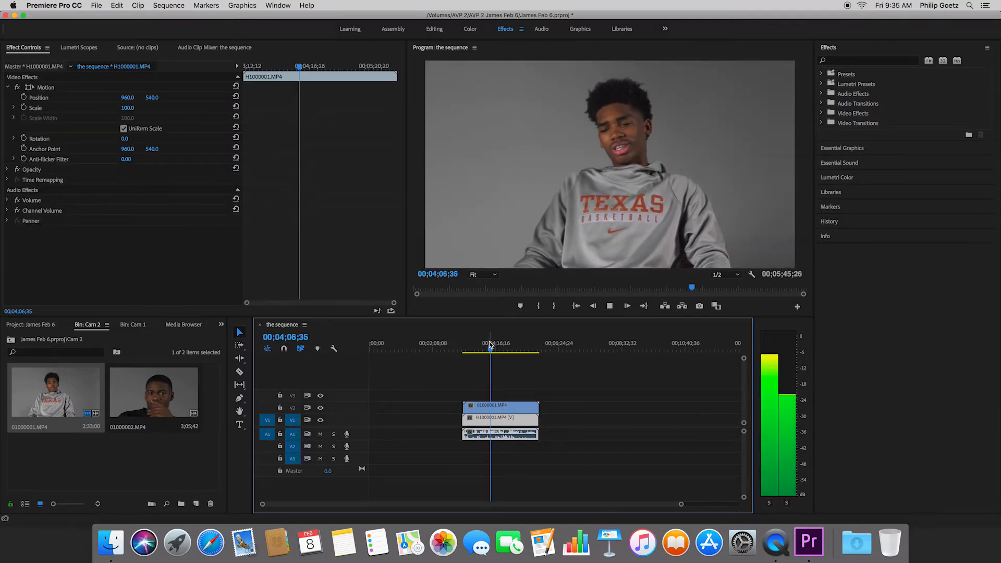
key(space)
Step: Move the stacked clips and their audio to the very start of the sequence
drag(554, 444, 388, 410)
click(424, 474)
key(Home)
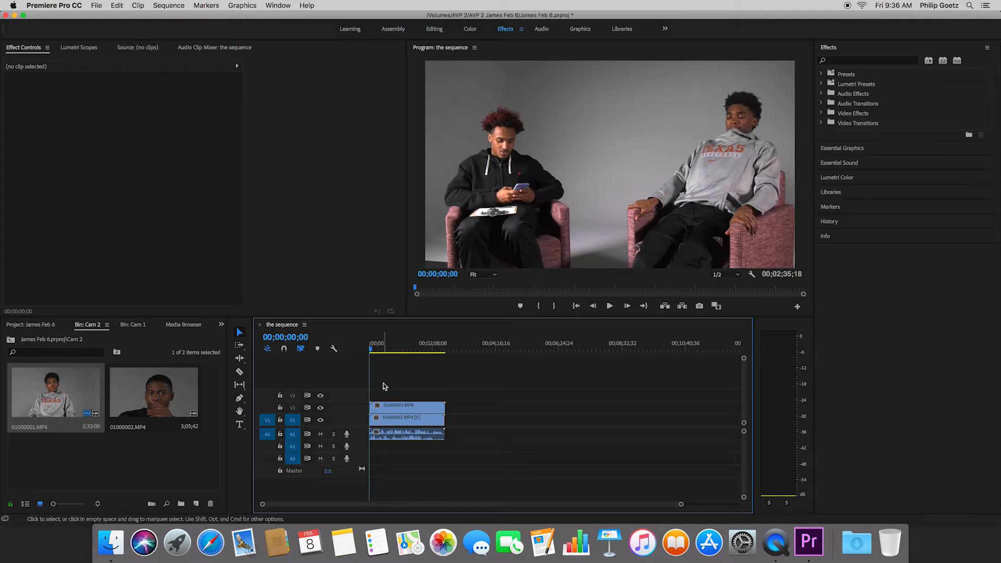
Step: Play the opening seconds of the stacked clips to look for the start of the interview
key(backslash)
click(393, 348)
key(space)
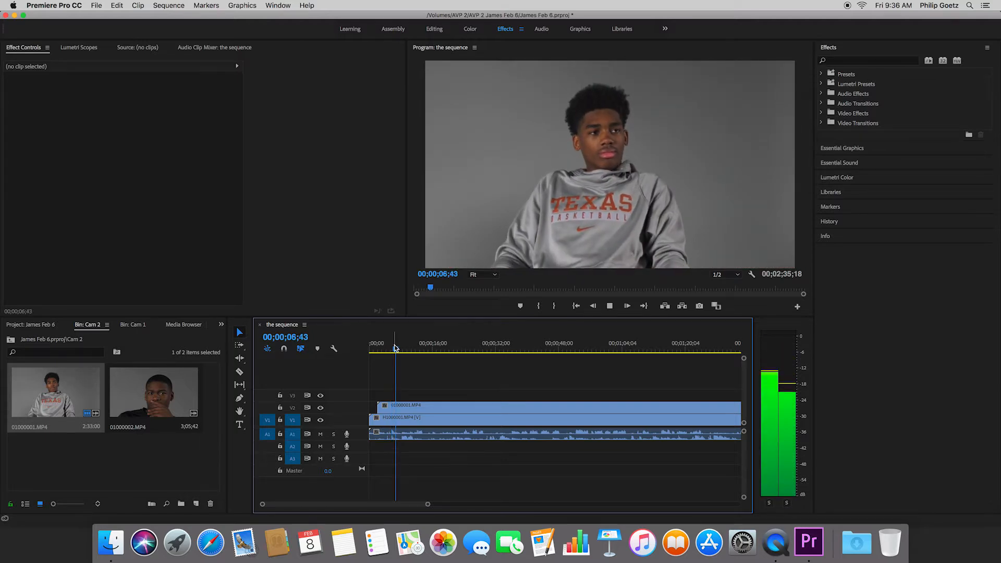
click(389, 348)
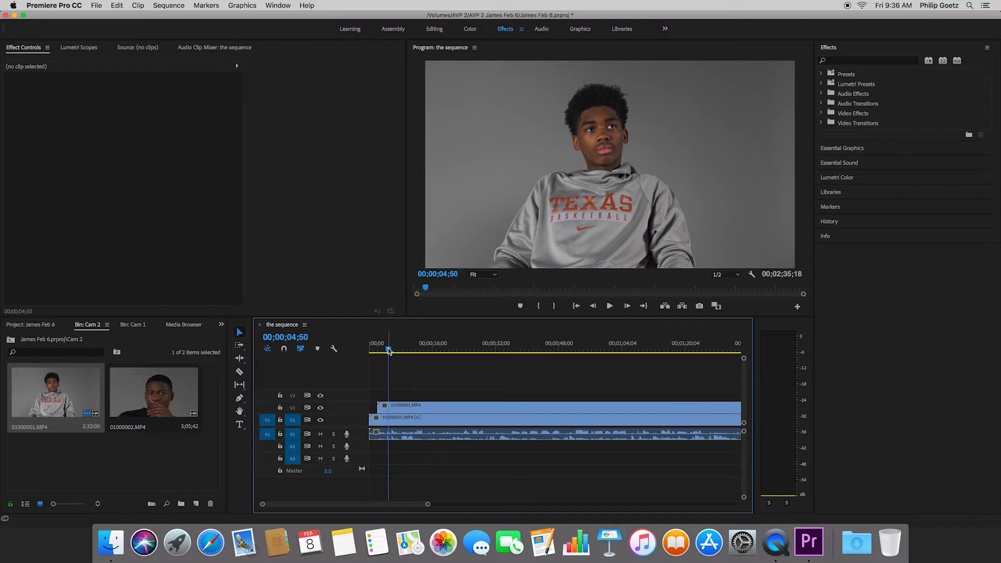
key(space)
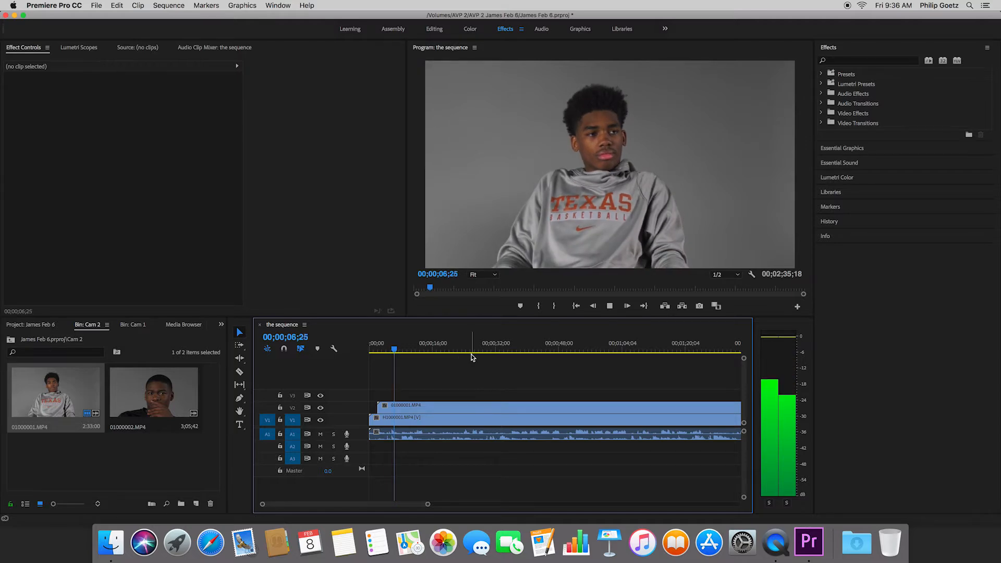
key(space)
Step: Locate the point where the interview begins and split both video clips and the audio at 00;00;26;06
click(490, 345)
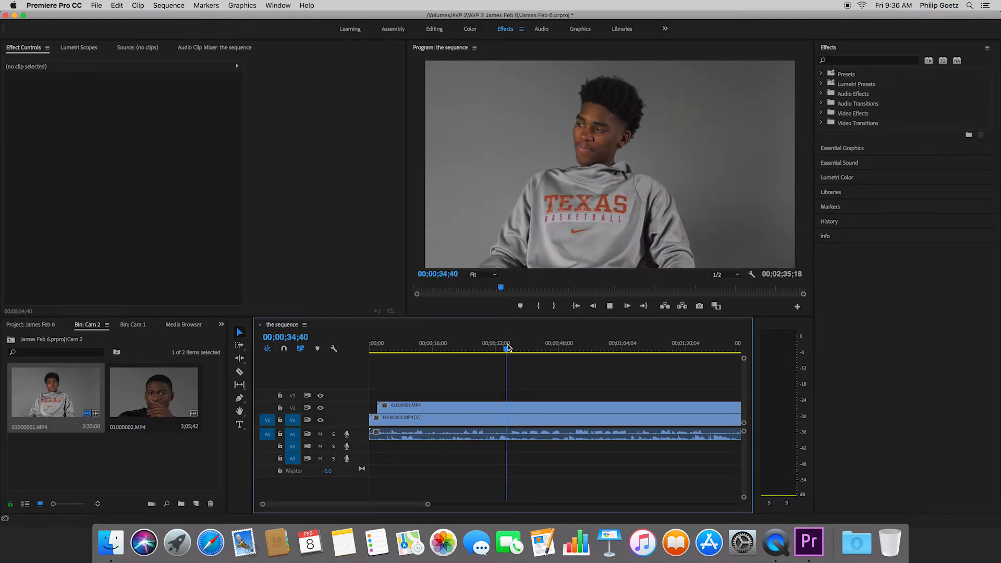
key(space)
click(495, 346)
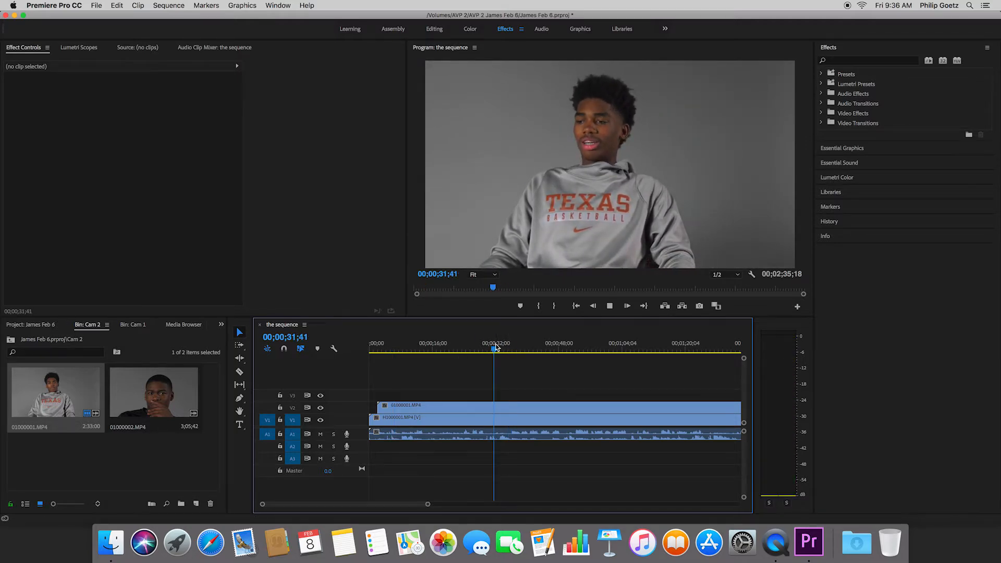
click(489, 347)
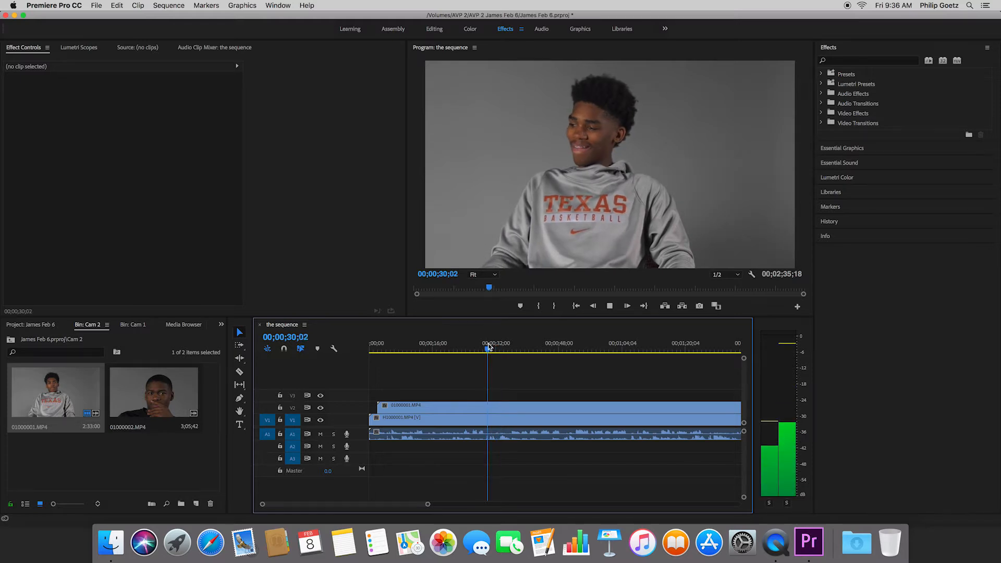
click(473, 346)
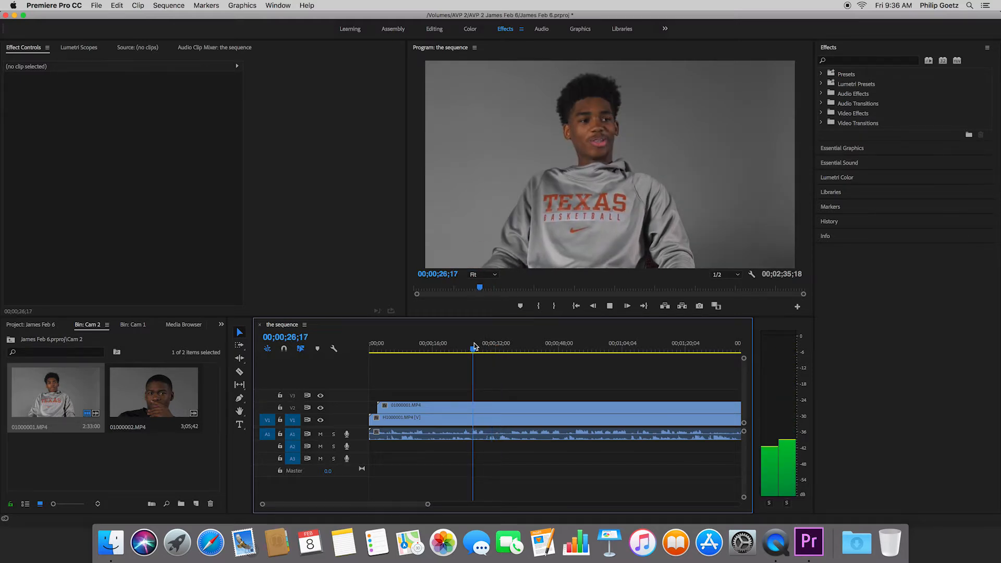
click(464, 346)
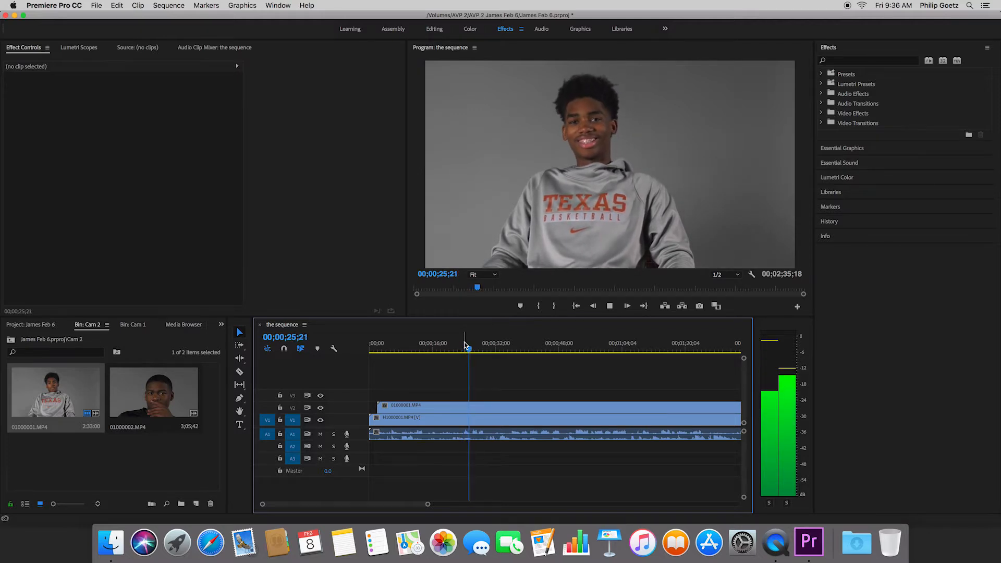
key(space)
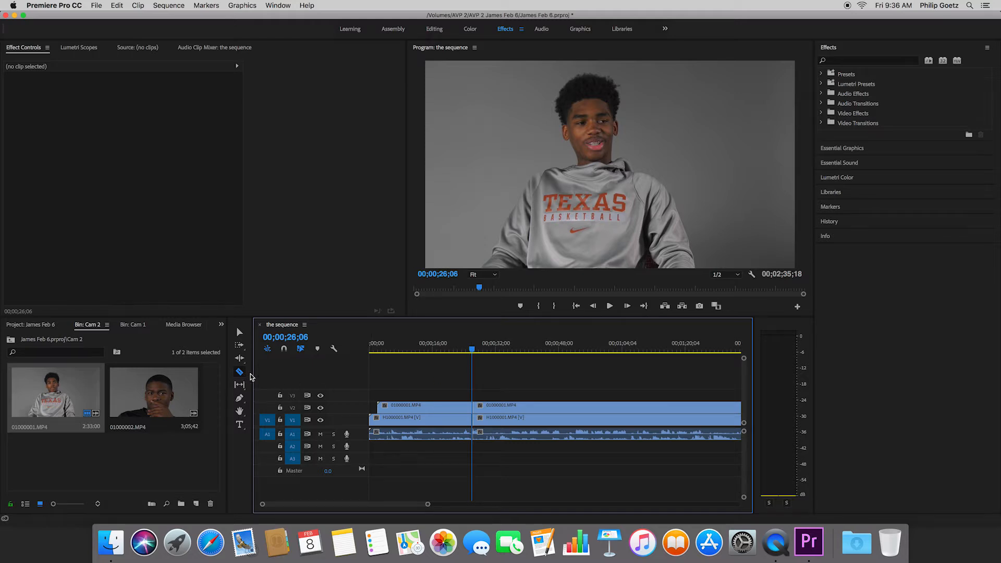
Step: Look up the Razor Tool's key in the keyboard shortcuts settings
click(54, 5)
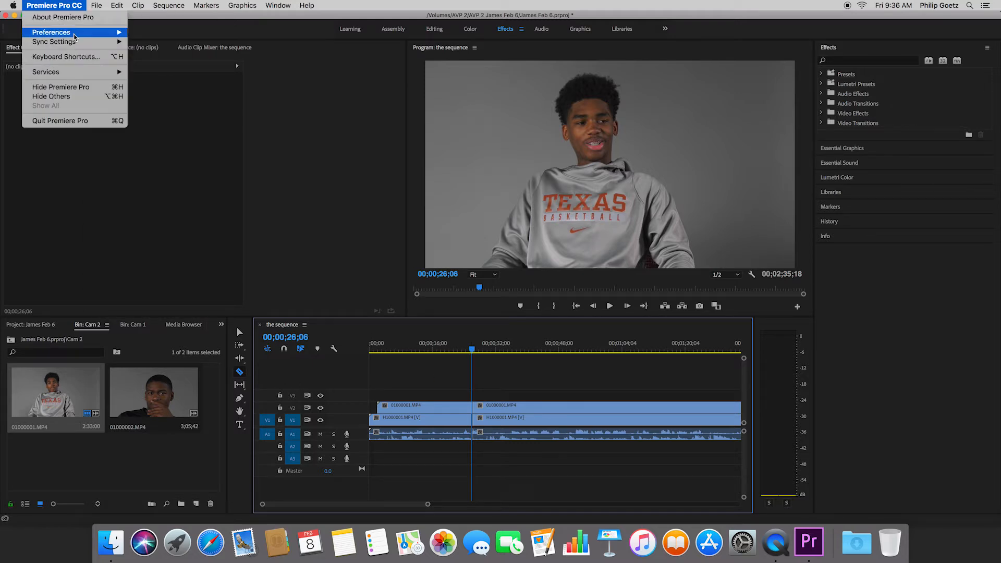
click(80, 57)
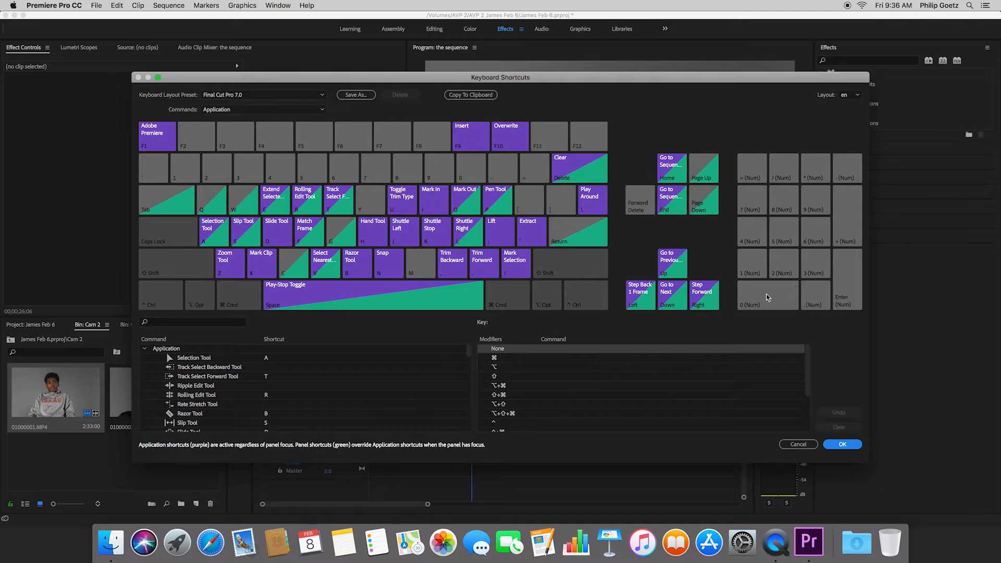
click(842, 444)
Step: Delete the unwanted video and audio segments before the cut at 00;00;26;06
click(239, 372)
click(475, 437)
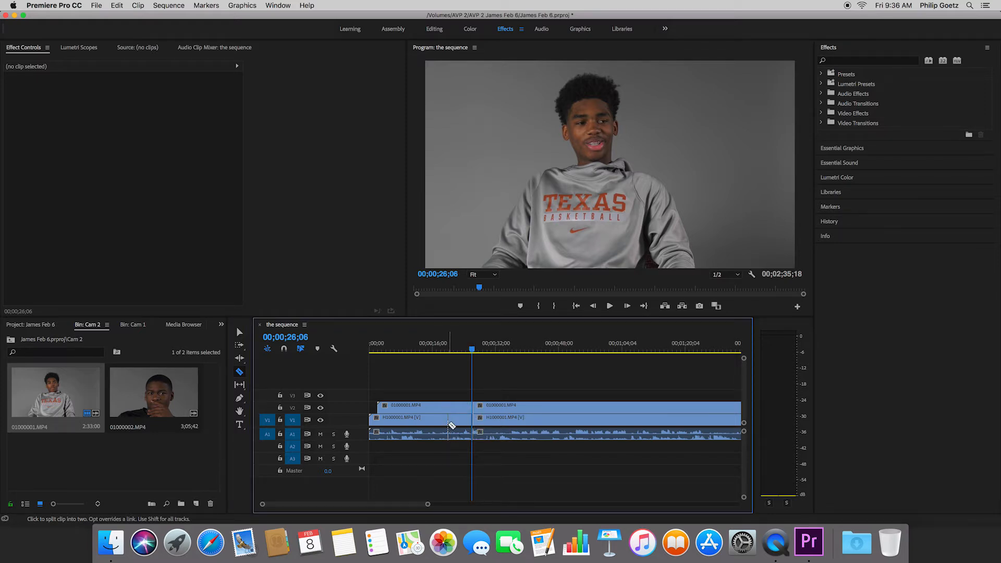
key(v)
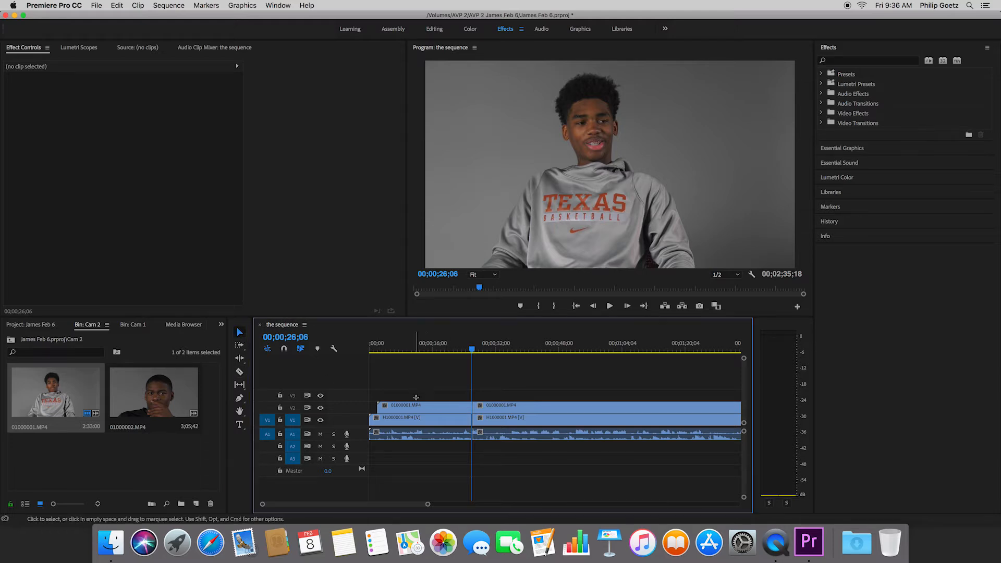
drag(414, 379, 428, 458)
key(Delete)
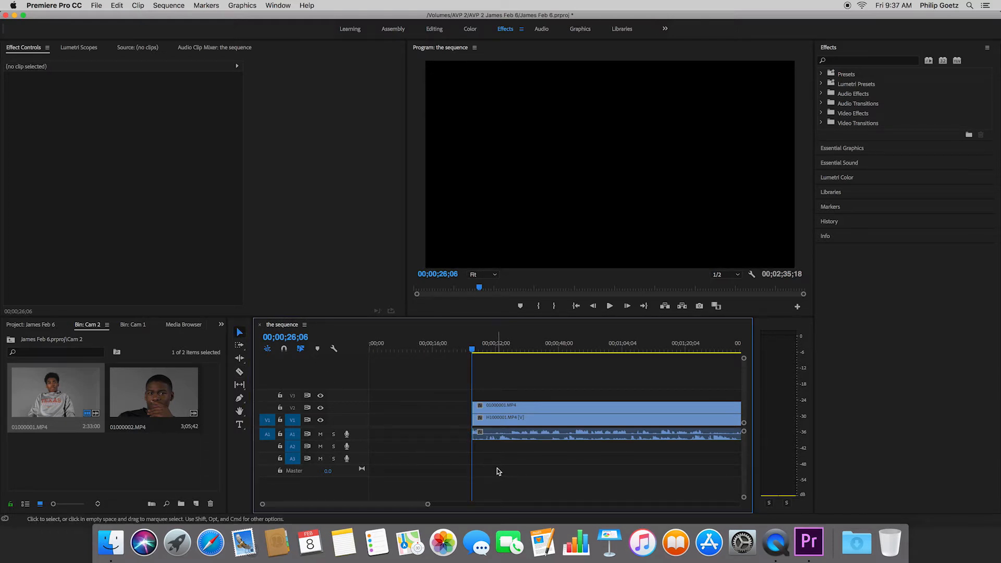
Step: Cut both stacked clips and the audio at 00;00;26;22 and delete the short leftover segments before that point
key(space)
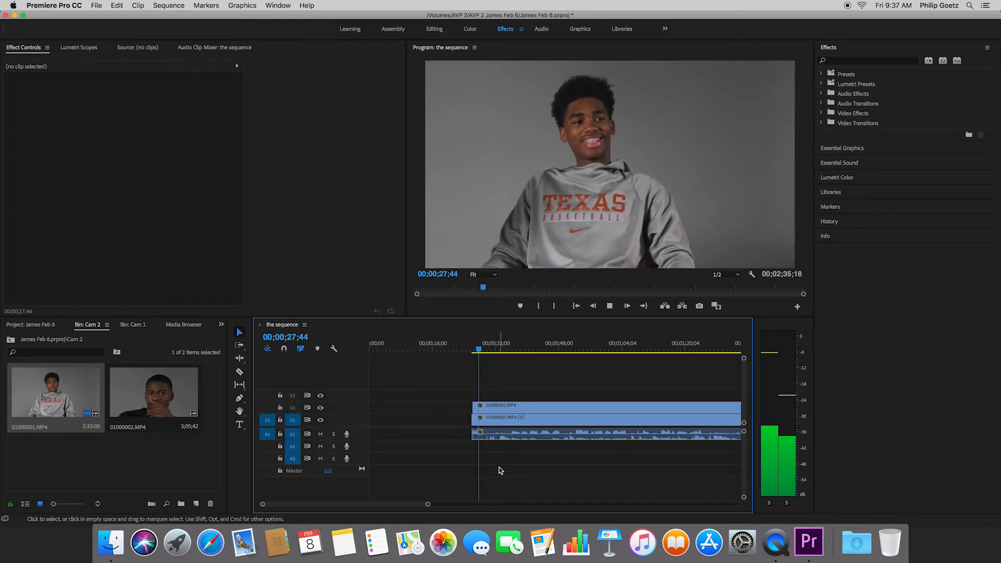
key(=)
key(=)
key(=)
key(=)
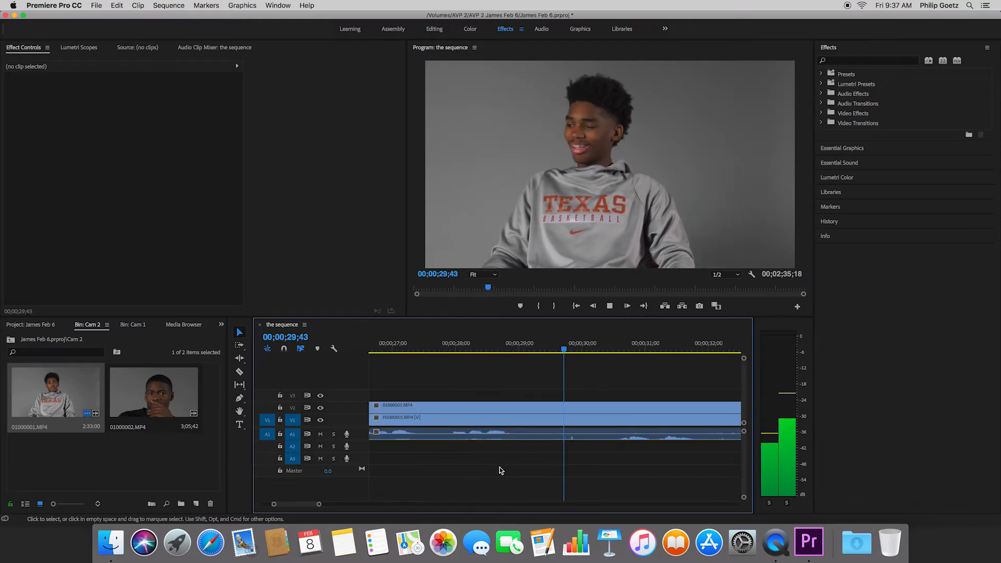
key(space)
key(Up)
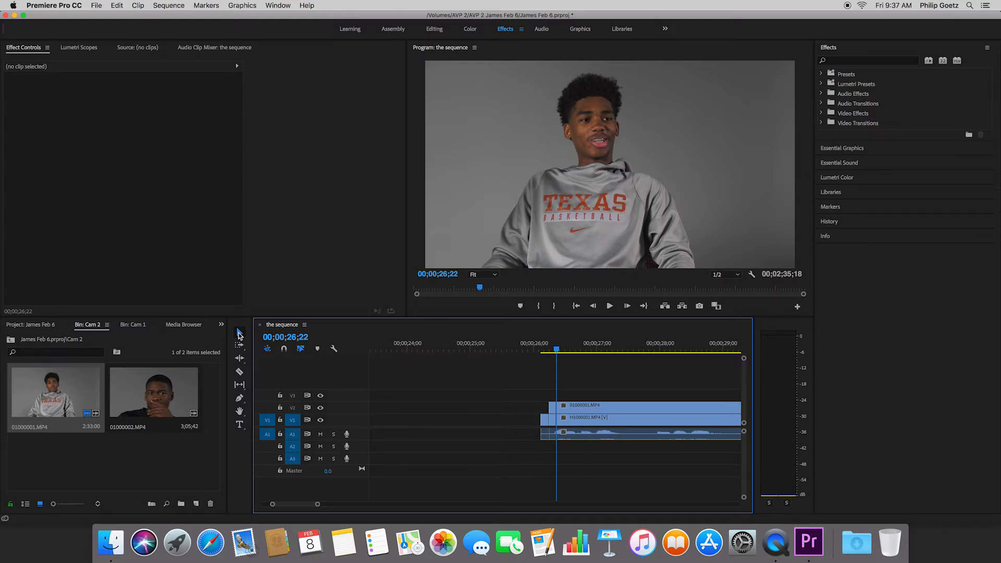
drag(490, 382, 553, 457)
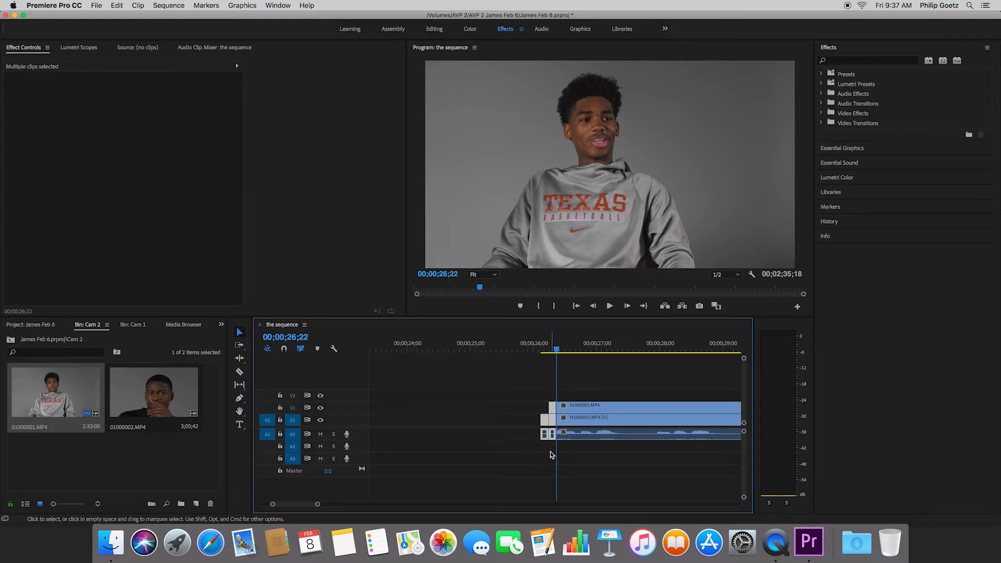
Step: Play the opening and trim the start of the upper close-up clip by about 4 seconds to reveal the wide shot
key(space)
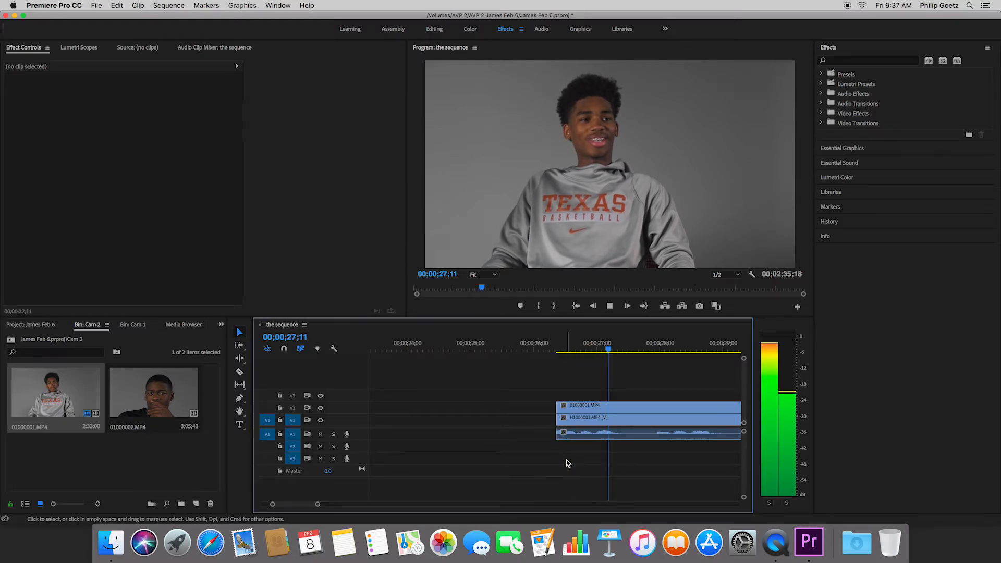
key(minus)
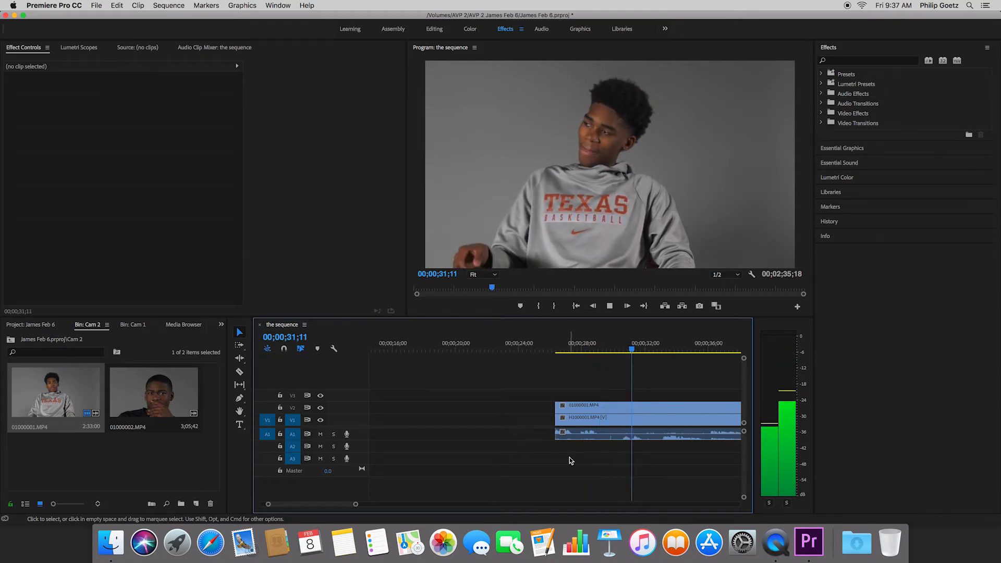
key(space)
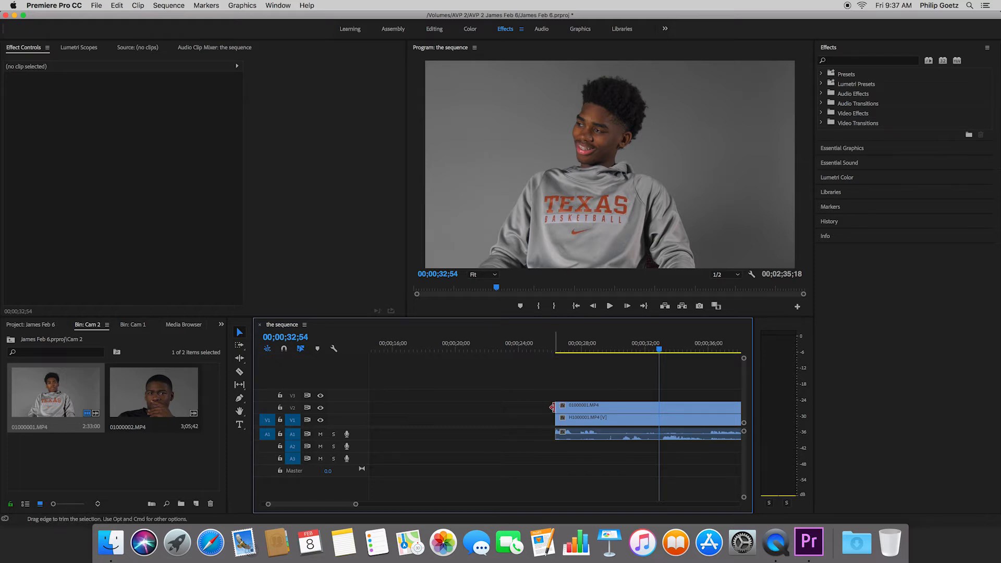
drag(559, 406, 623, 406)
Step: Play the switch from the wide shot to the close-up and extend the close-up's start about half a second earlier
click(560, 345)
drag(560, 345, 558, 345)
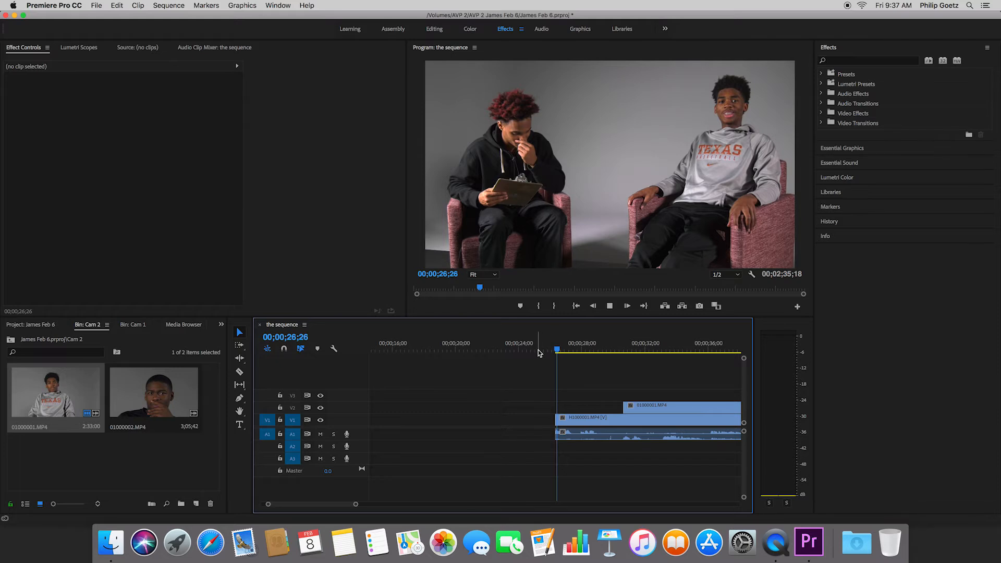
key(space)
key(space)
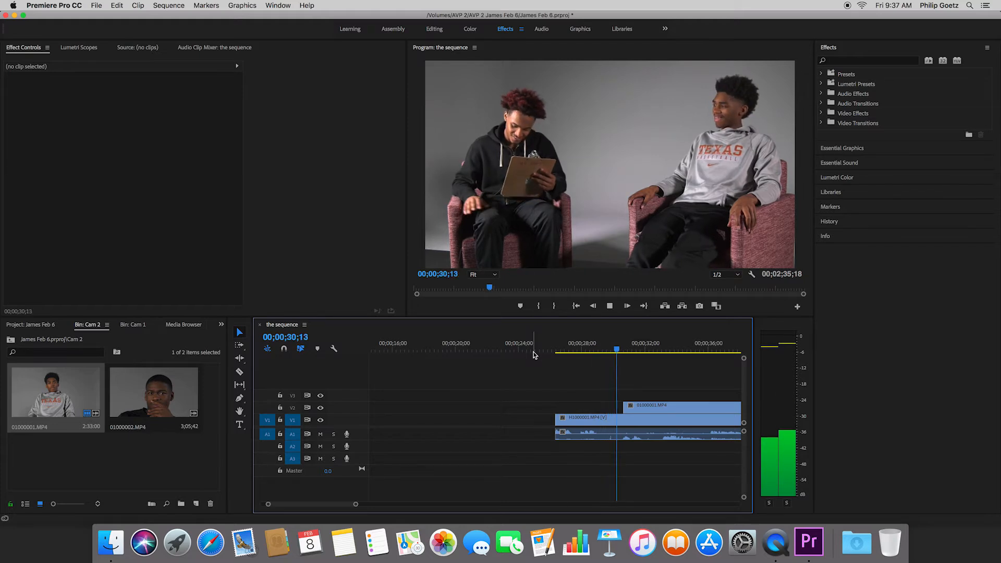
key(space)
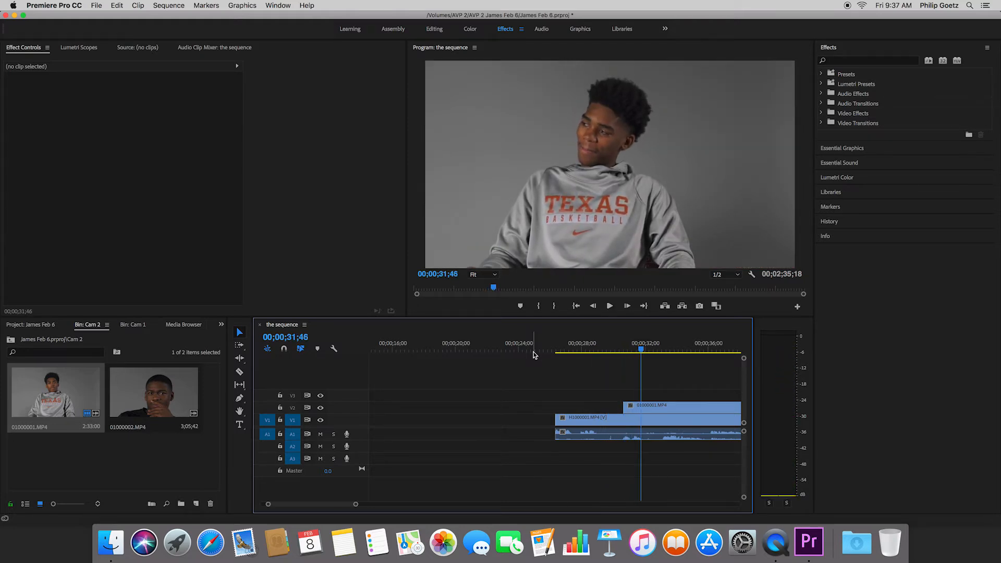
click(605, 351)
key(space)
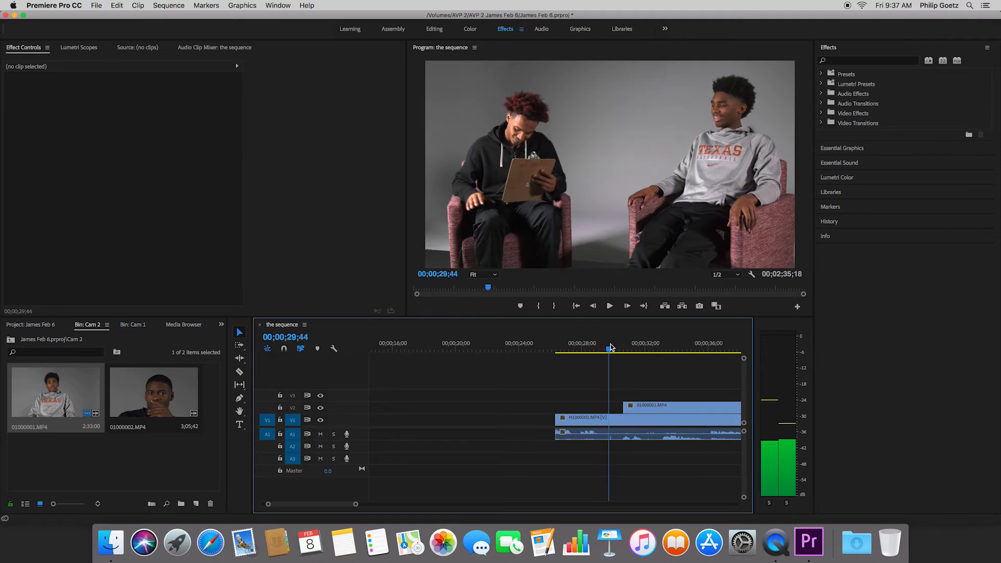
key(space)
drag(620, 407, 615, 406)
Step: Remove the piece of the wide clip and audio between 00;00;29;43 and the close-up's start, and close the gap
key(c)
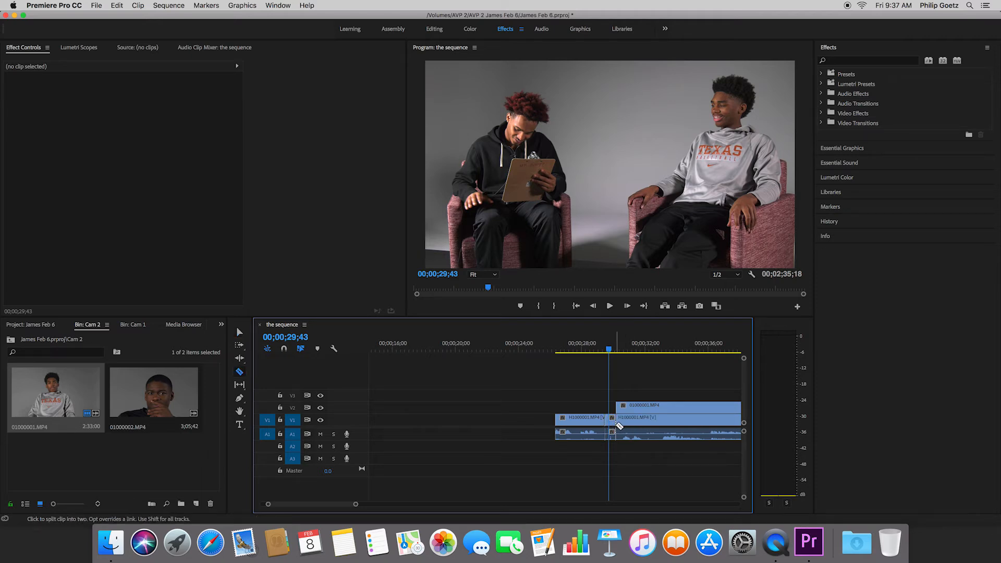
click(619, 433)
click(239, 332)
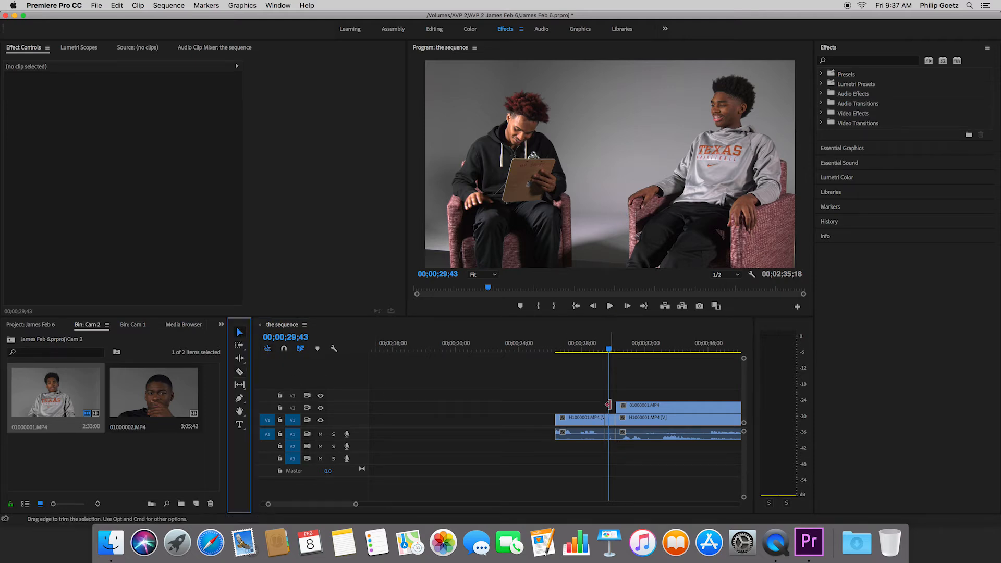
click(611, 421)
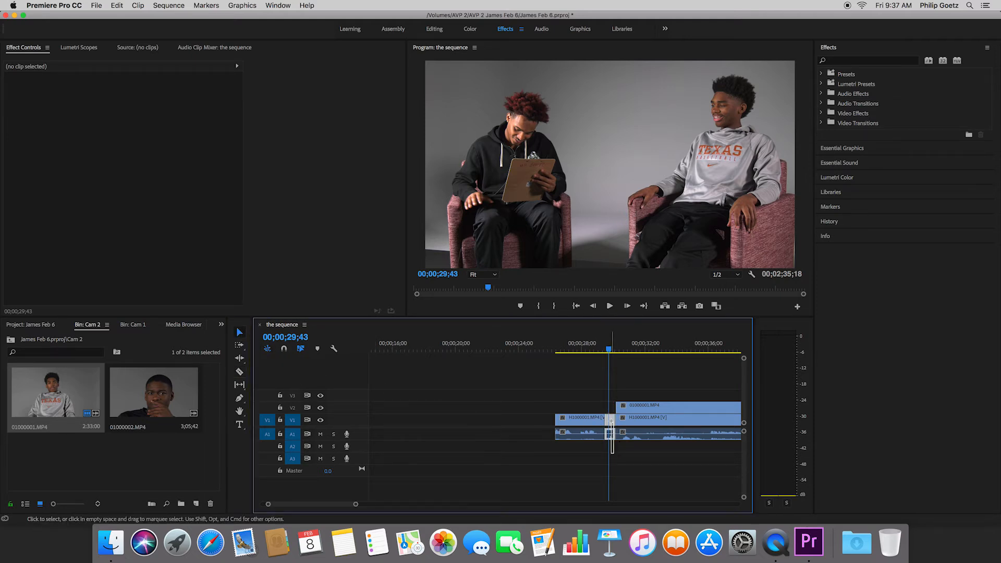
mouse_move(611, 425)
mouse_down()
mouse_move(532, 421)
mouse_move(615, 428)
mouse_move(570, 428)
mouse_move(593, 426)
mouse_up()
click(167, 5)
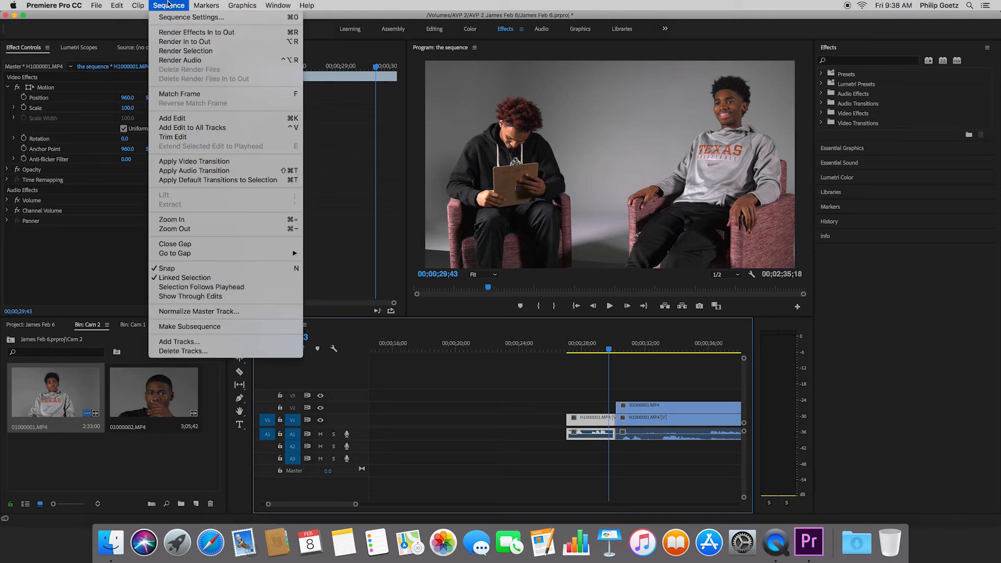
mouse_move(138, 6)
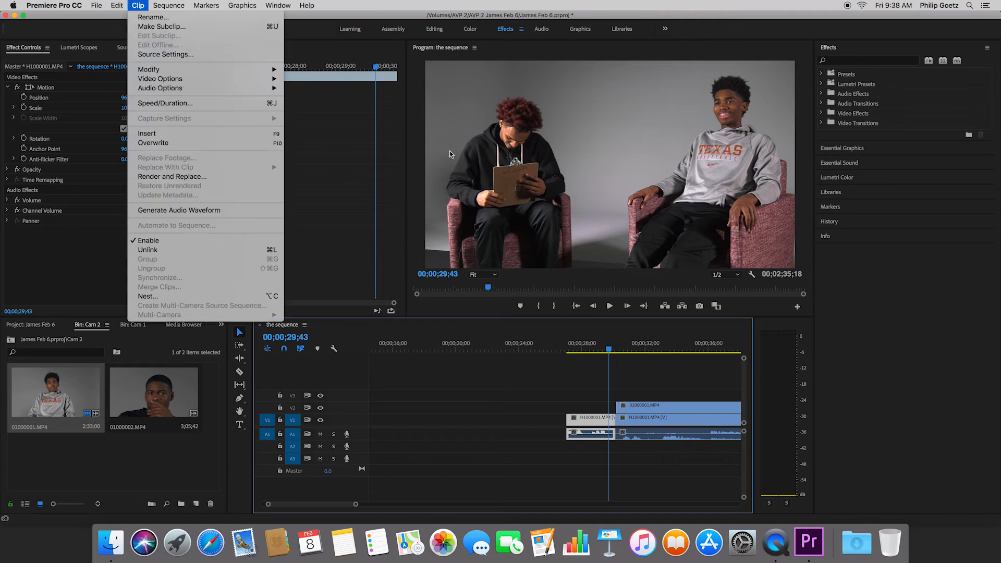
click(600, 372)
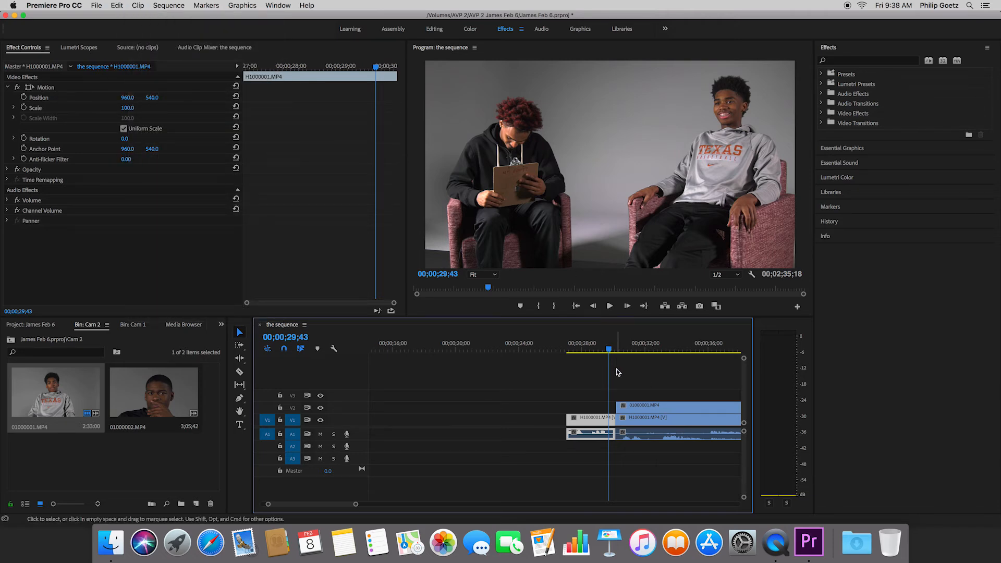
Step: Play across the new cut and extend the close-up's start slightly to line up with the cut in the wide clip below
click(582, 353)
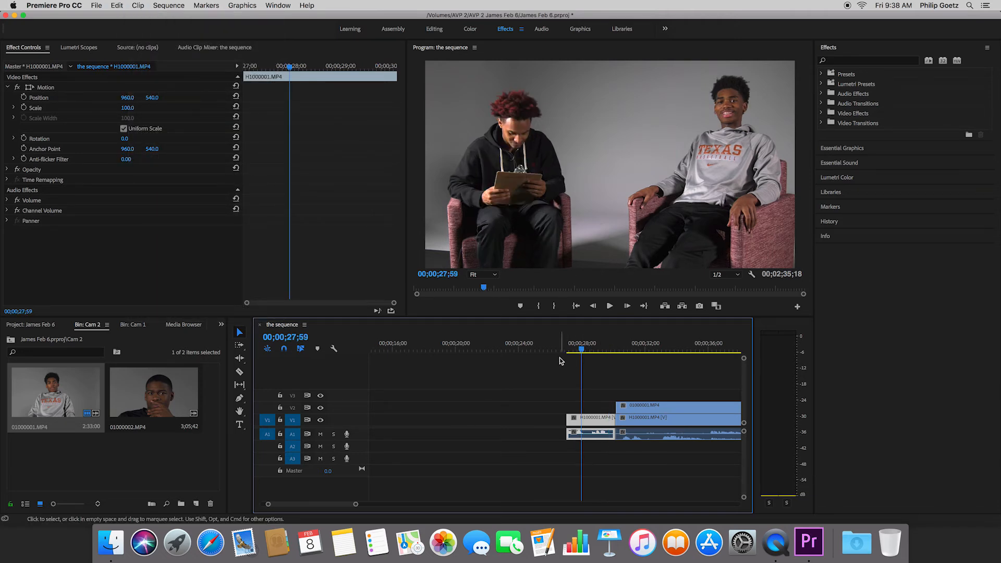
key(space)
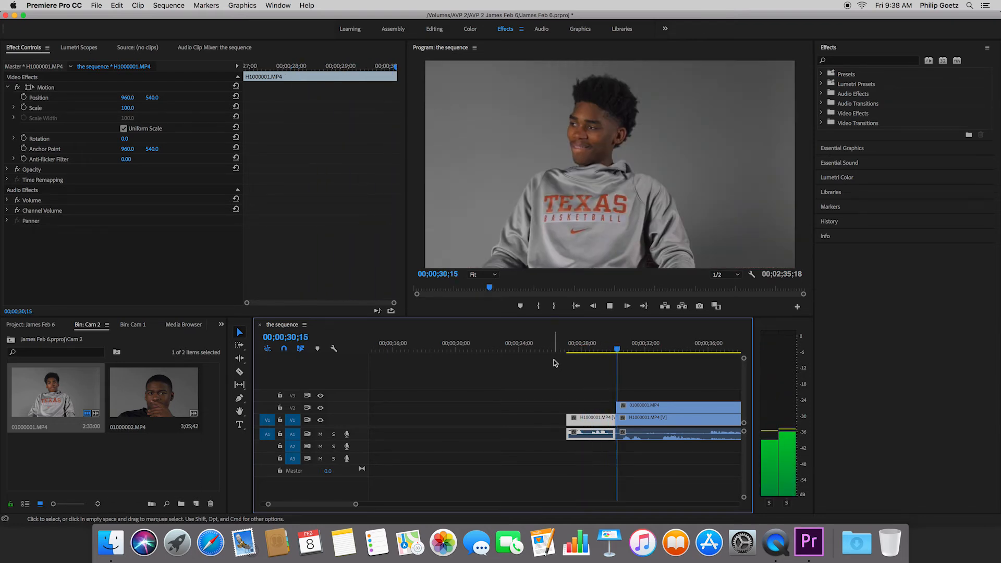
key(space)
key(equal)
key(equal)
key(equal)
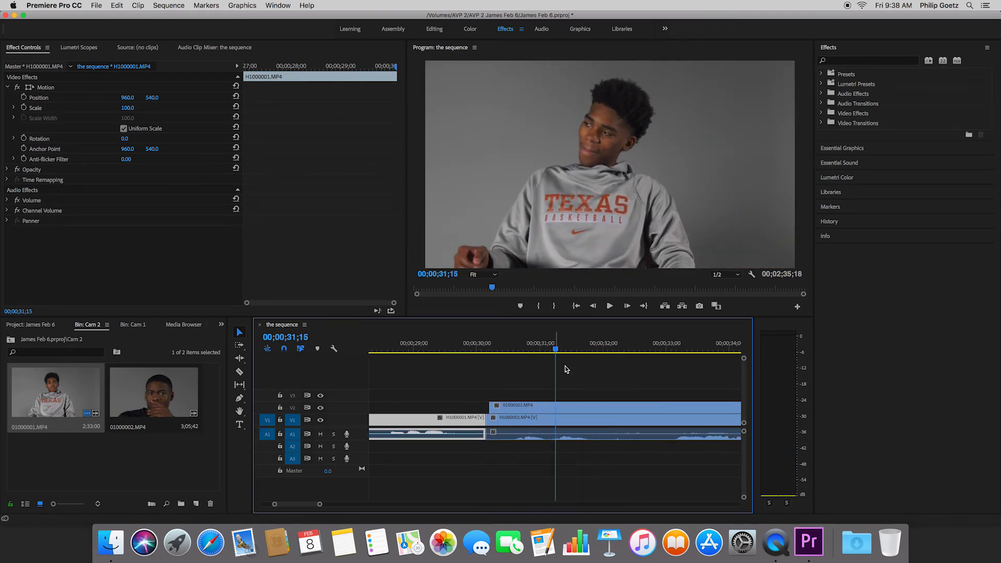
click(411, 349)
drag(424, 408, 417, 408)
key(minus)
key(minus)
key(minus)
Step: Split the upper close-up clip near 00;00;33;20 and trim its pieces to leave about 3 seconds of wide shot between them
drag(494, 342, 515, 348)
key(space)
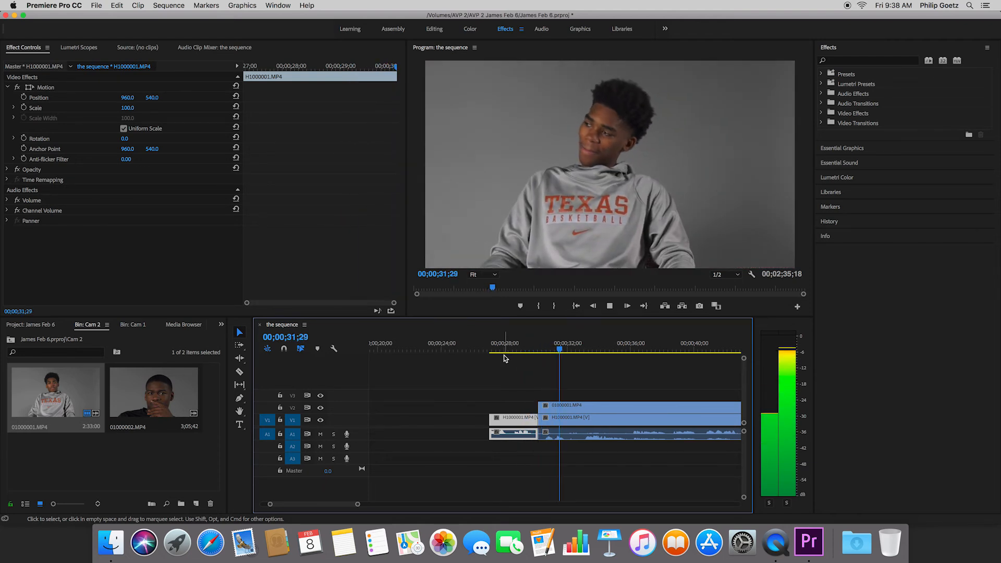
key(space)
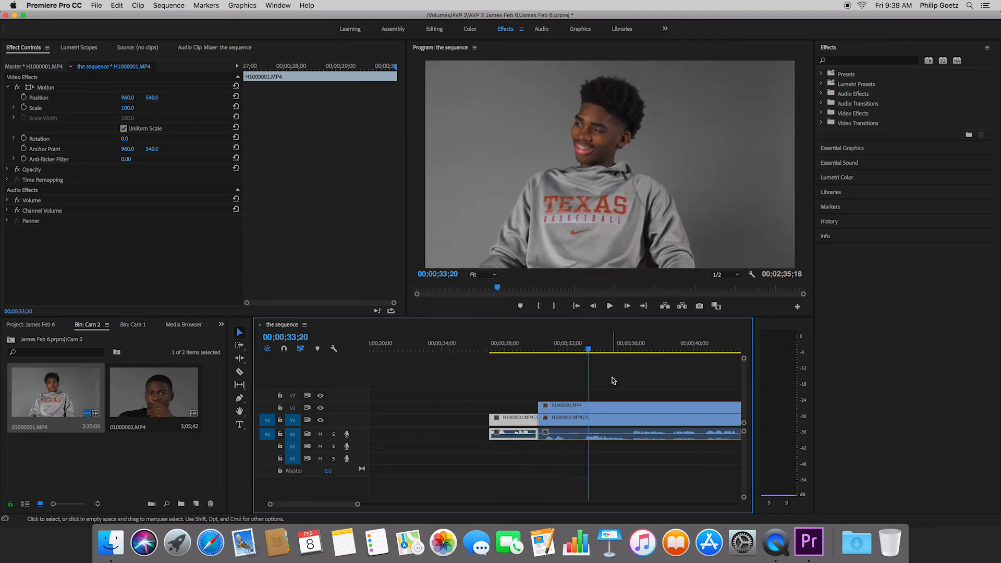
key(c)
click(588, 406)
key(v)
drag(587, 406, 635, 406)
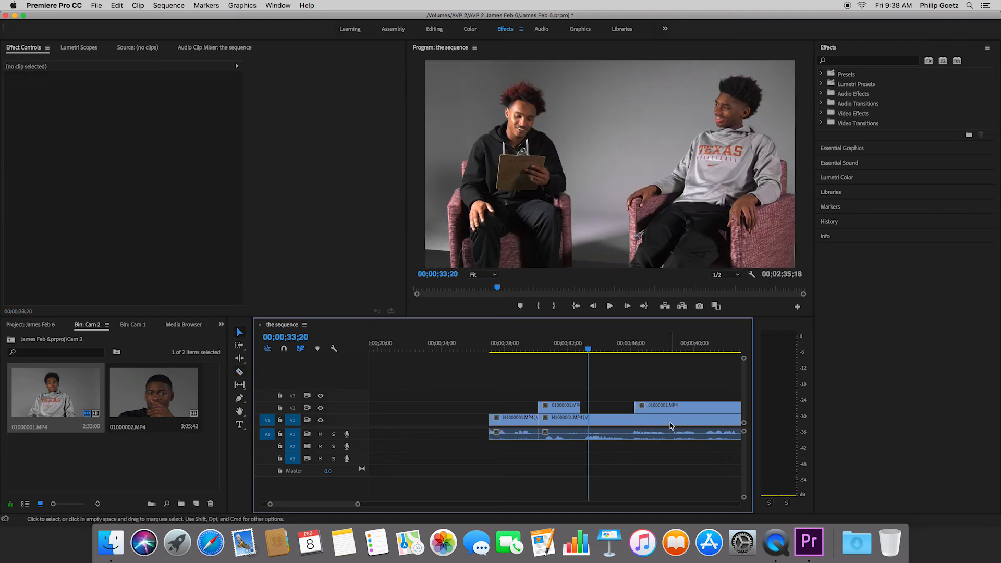
Step: Play the return to the close-up and extend the second close-up piece's start slightly earlier
click(558, 351)
key(space)
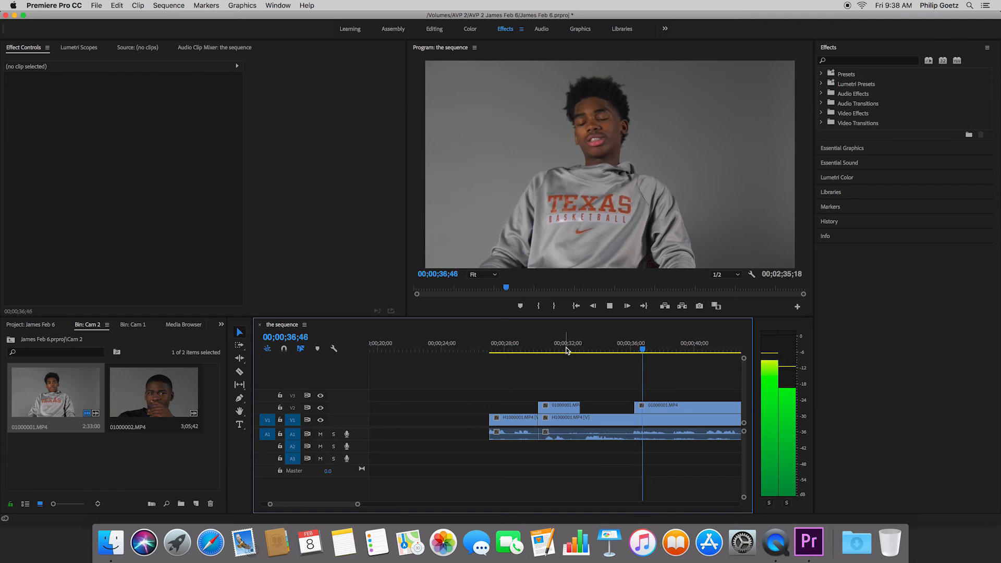
drag(633, 404, 626, 402)
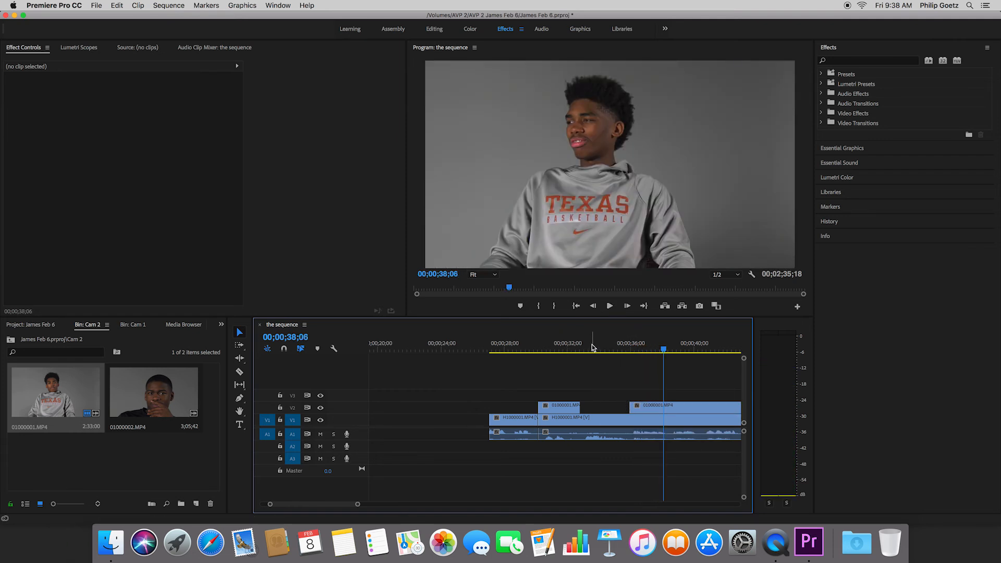
Step: Play the edited opening from 00;00;27;03 to review the camera switches
click(521, 350)
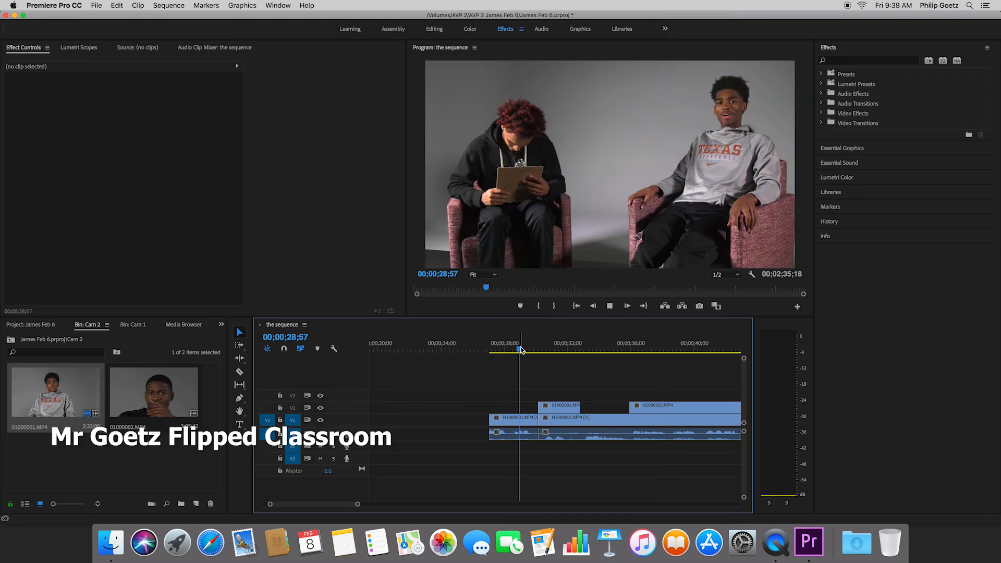
key(space)
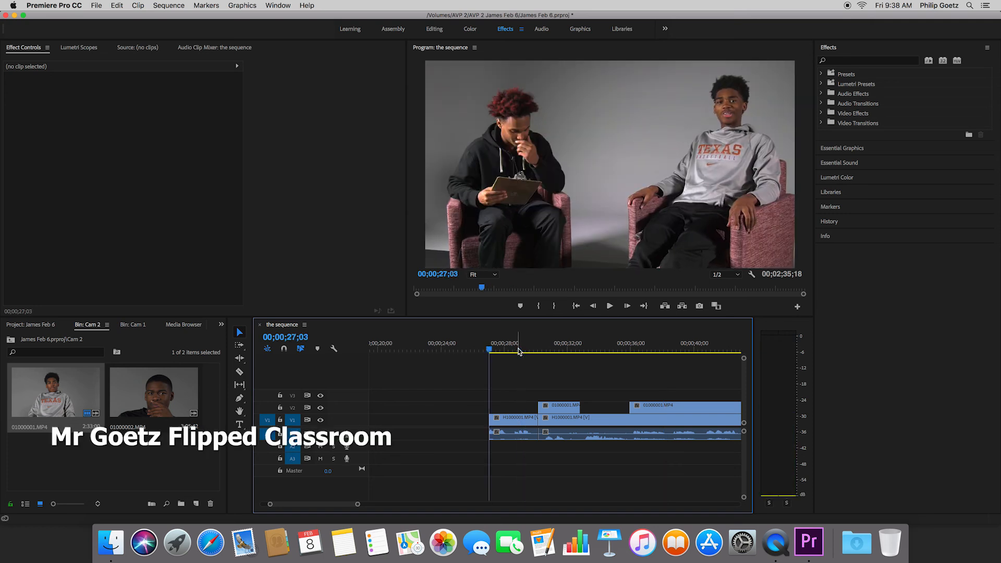
key(space)
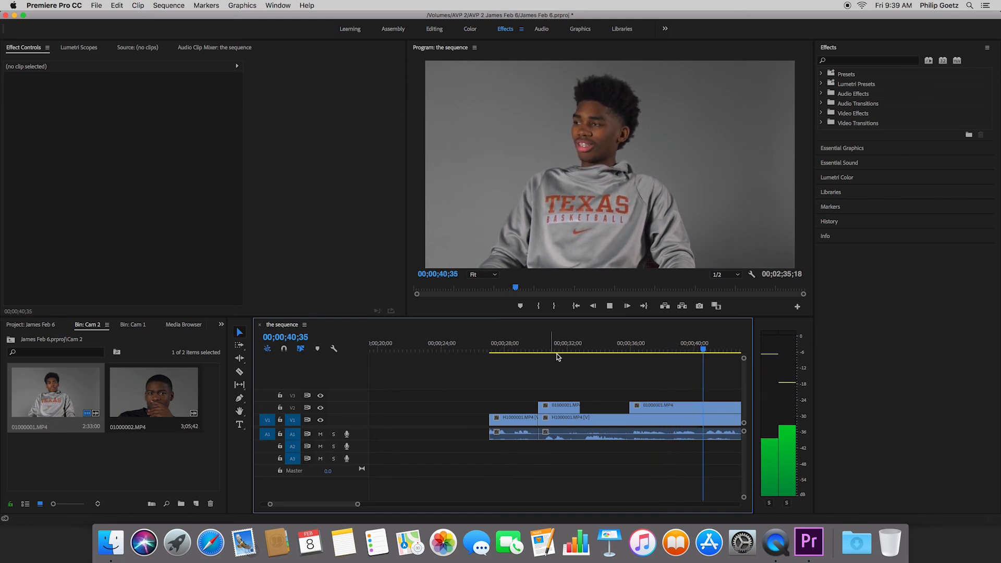
key(space)
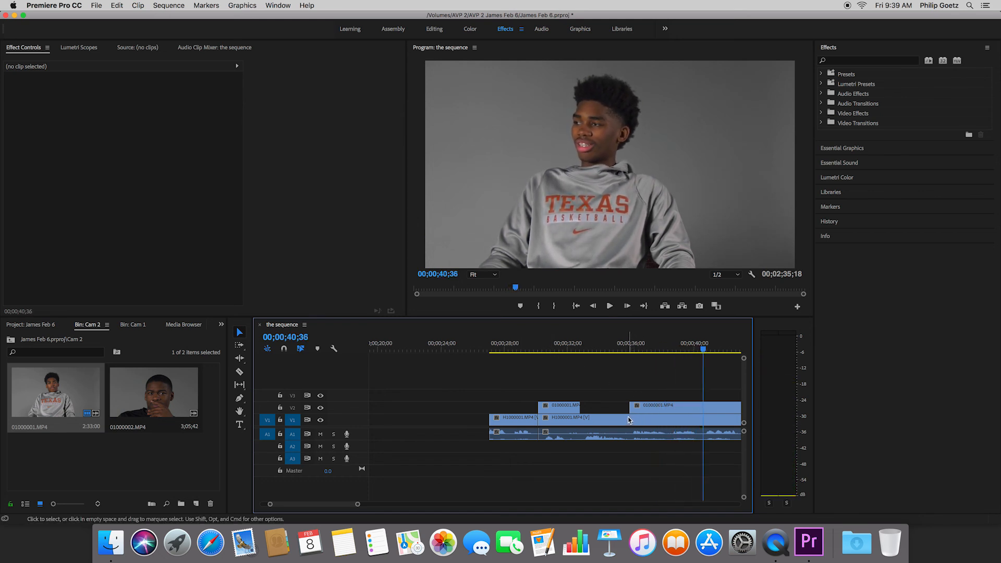